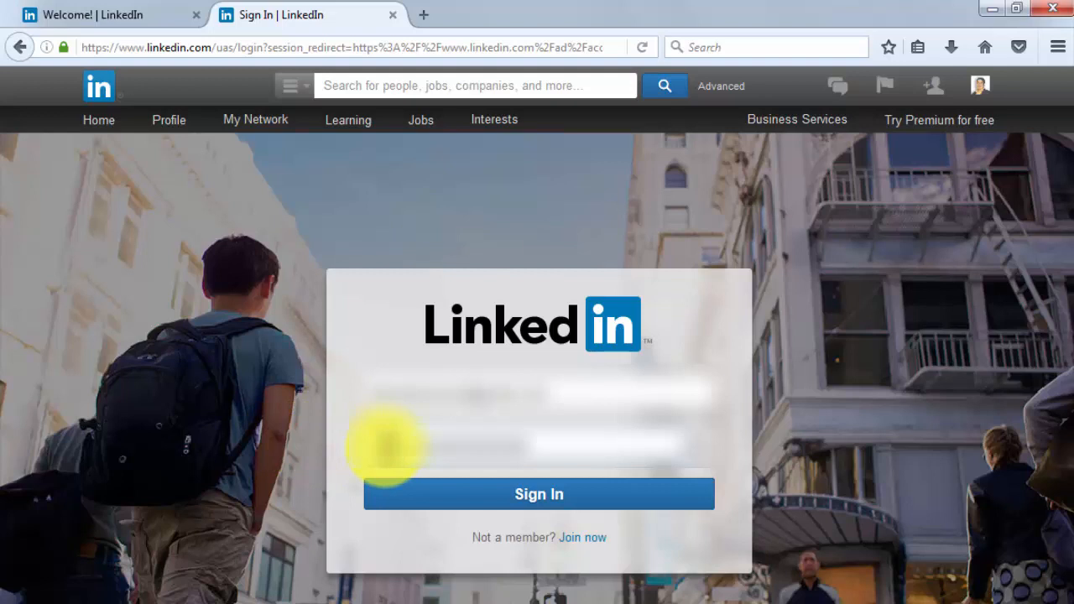
- Sign in and add an ad account for the company Diabetes Care Made Easy, looked up by company name
{"action": "left_click", "coordinate": [505, 501]}
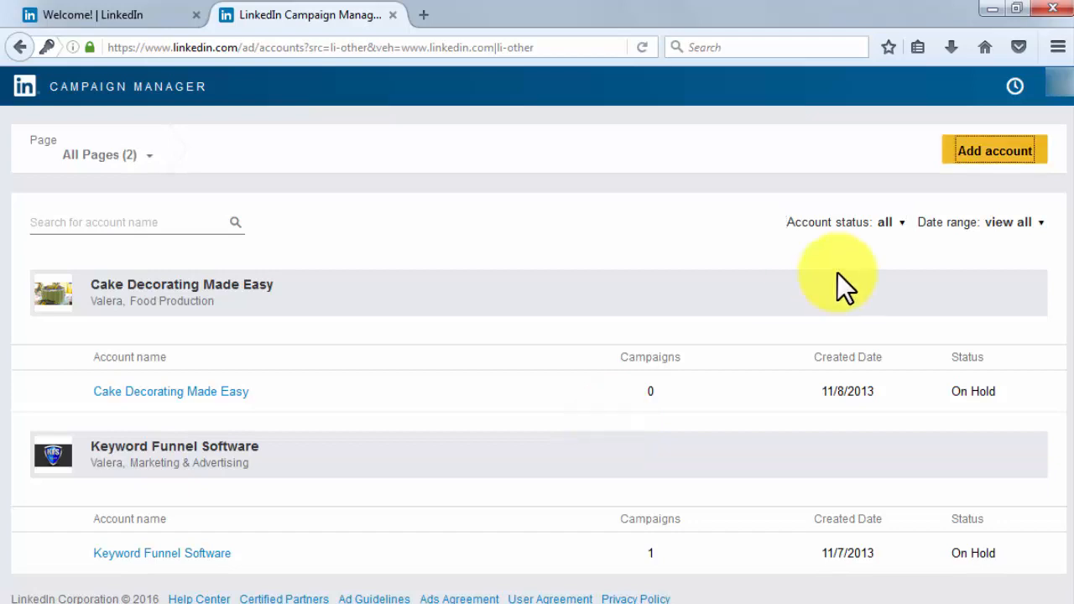
{"action": "left_click", "coordinate": [961, 161]}
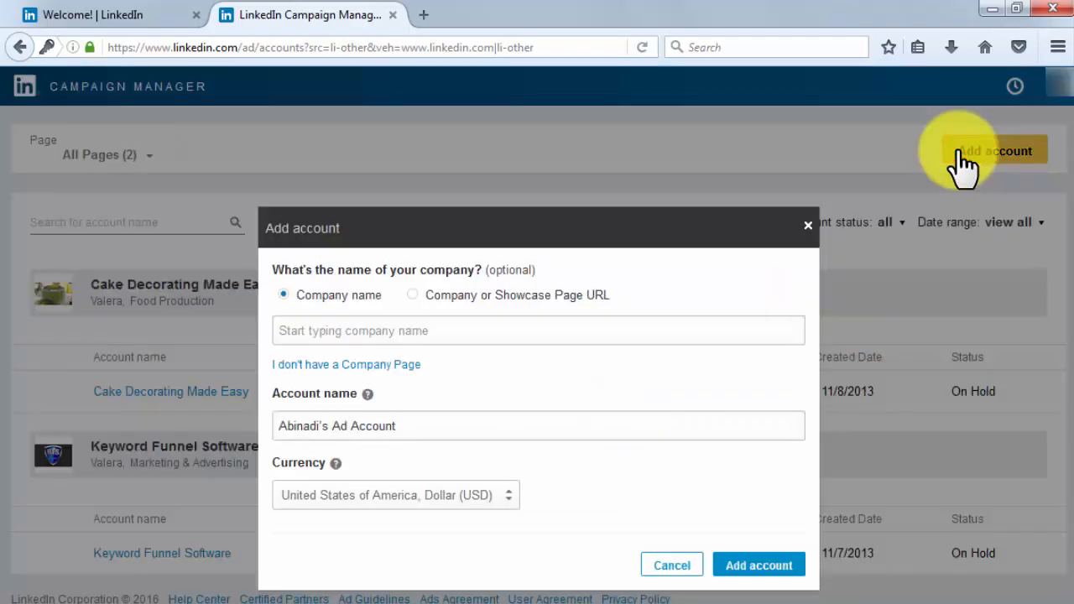
{"action": "left_click", "coordinate": [595, 333]}
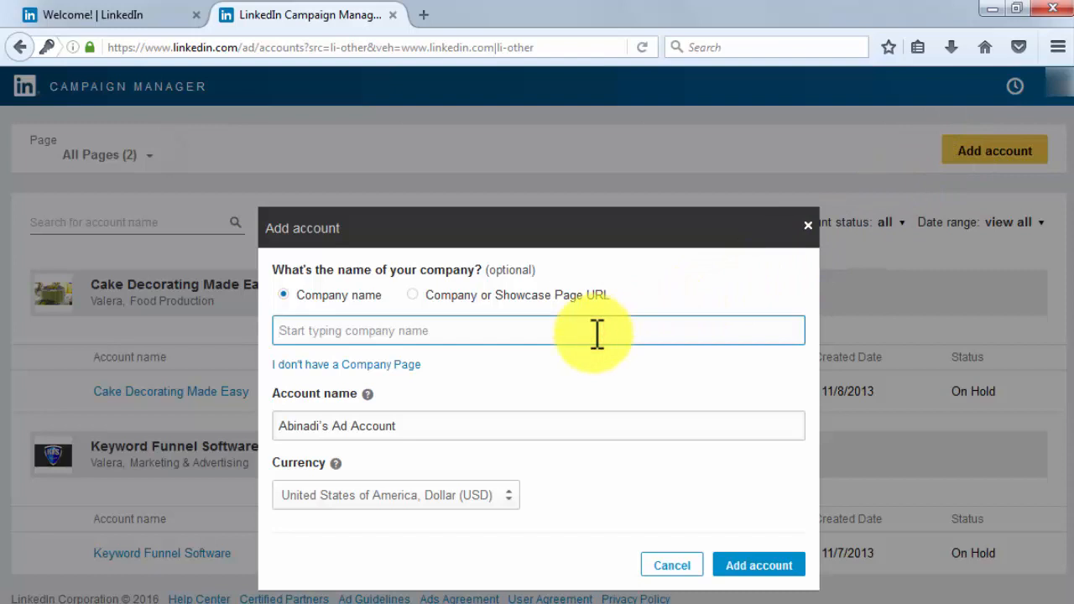
{"action": "left_click", "coordinate": [412, 293]}
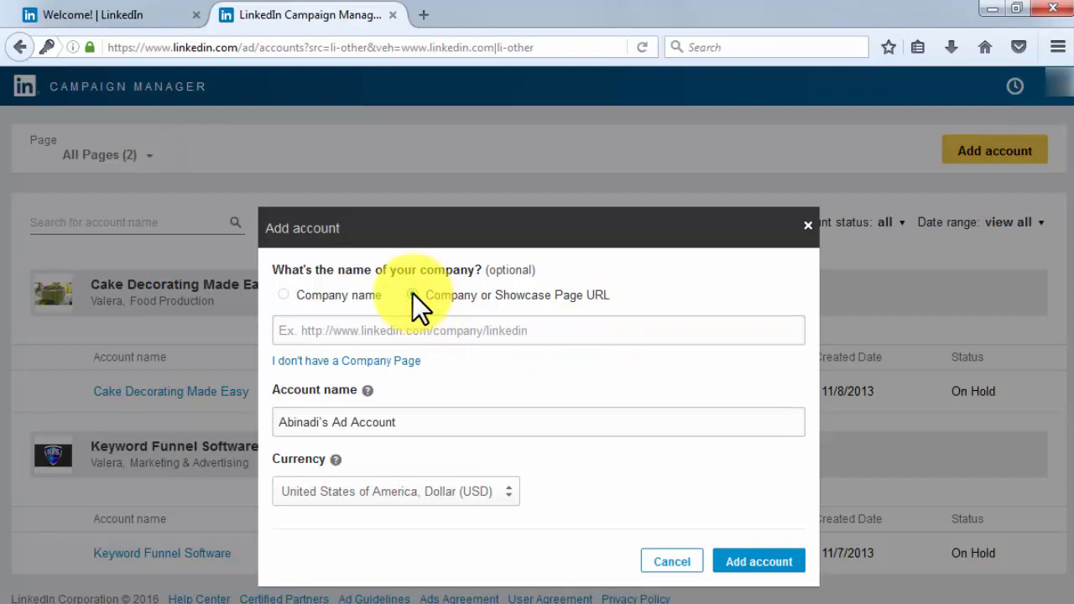
{"action": "left_click", "coordinate": [286, 296]}
{"action": "left_click", "coordinate": [311, 332]}
{"action": "type", "text": "diabet"}
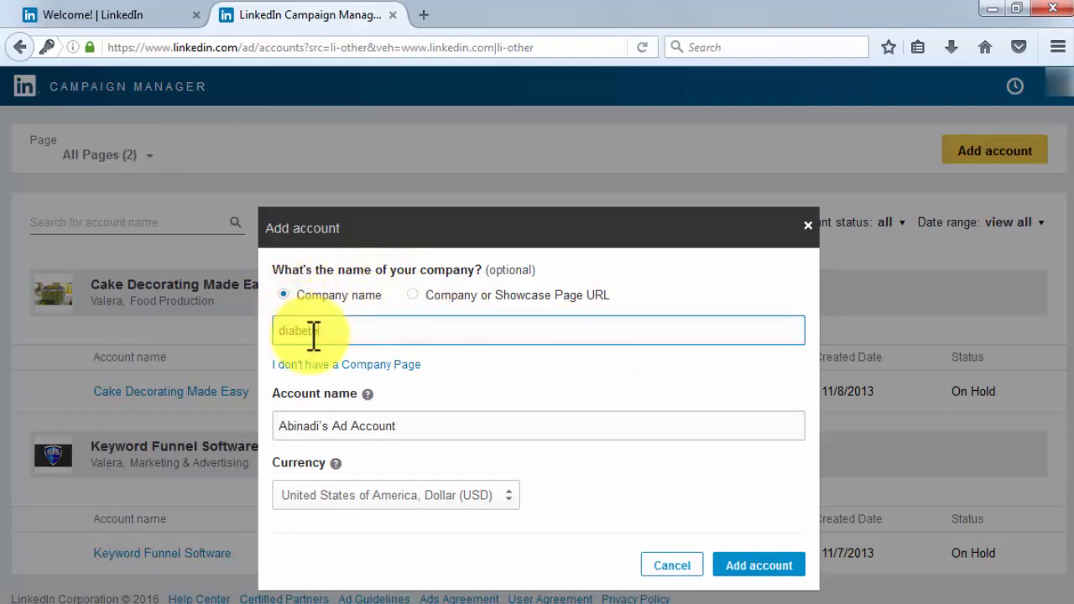
{"action": "type", "text": "es care made Easy"}
{"action": "left_click", "coordinate": [386, 399]}
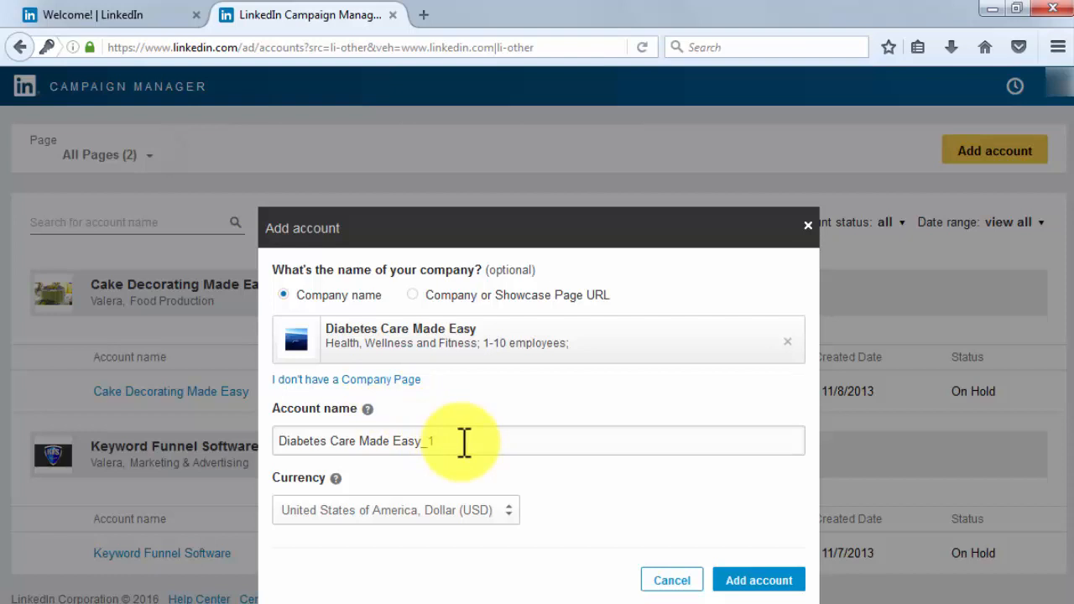
{"action": "left_click", "coordinate": [747, 580]}
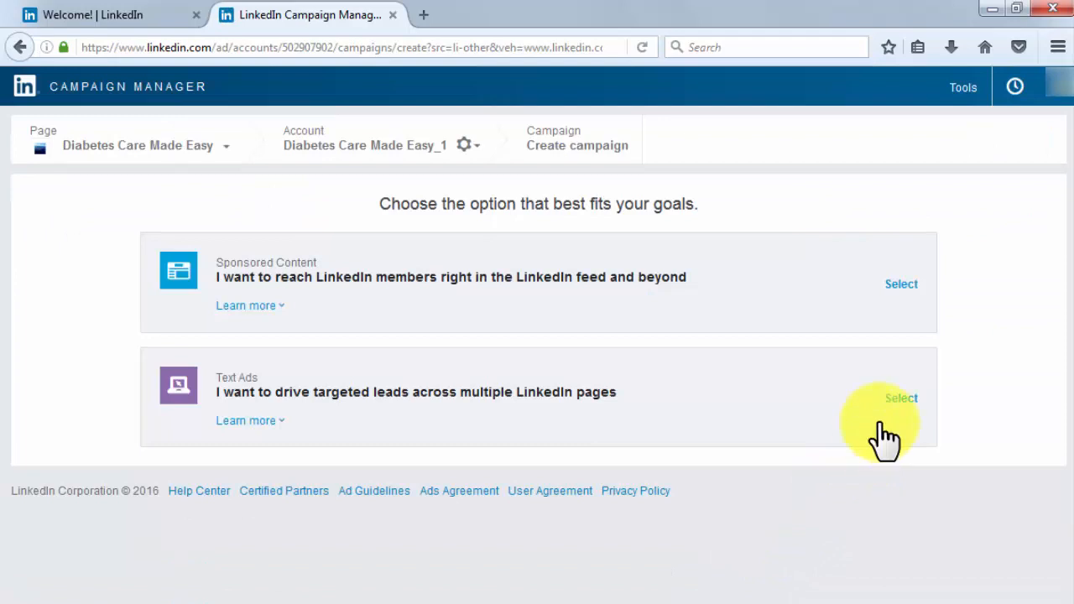
- Create a Text Ads campaign named "DCME first text ad" with English as its language, and continue to building the ad
{"action": "left_click", "coordinate": [896, 401]}
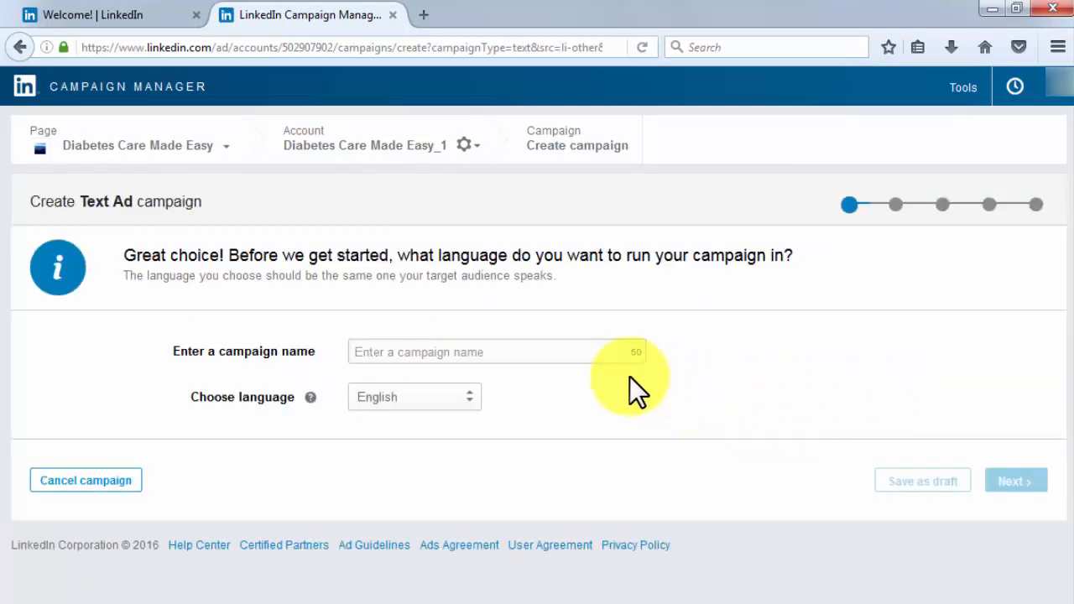
{"action": "left_click", "coordinate": [584, 352]}
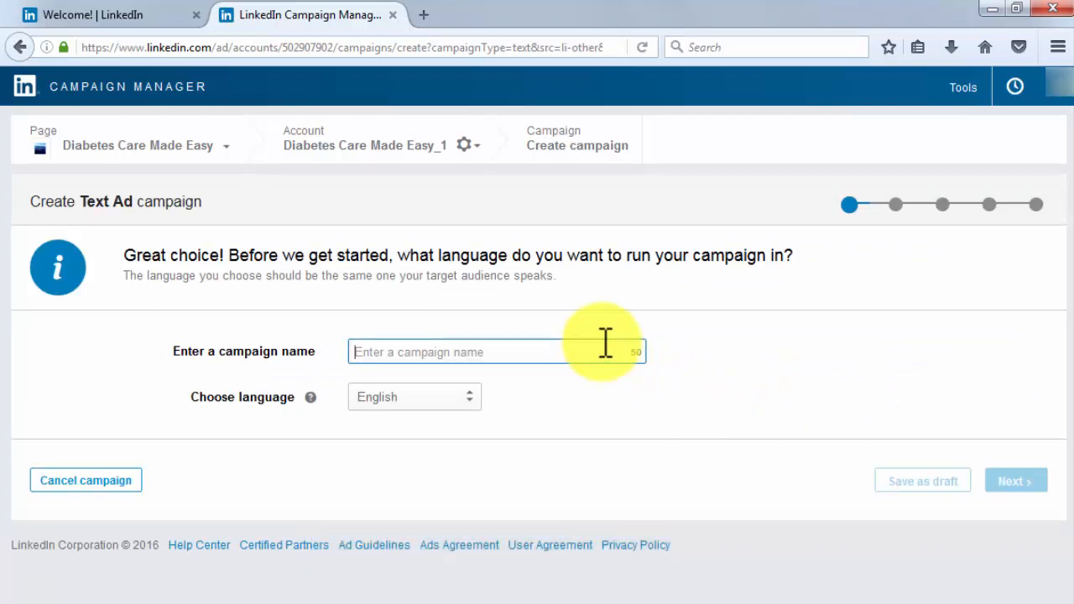
{"action": "type", "text": "DCME"}
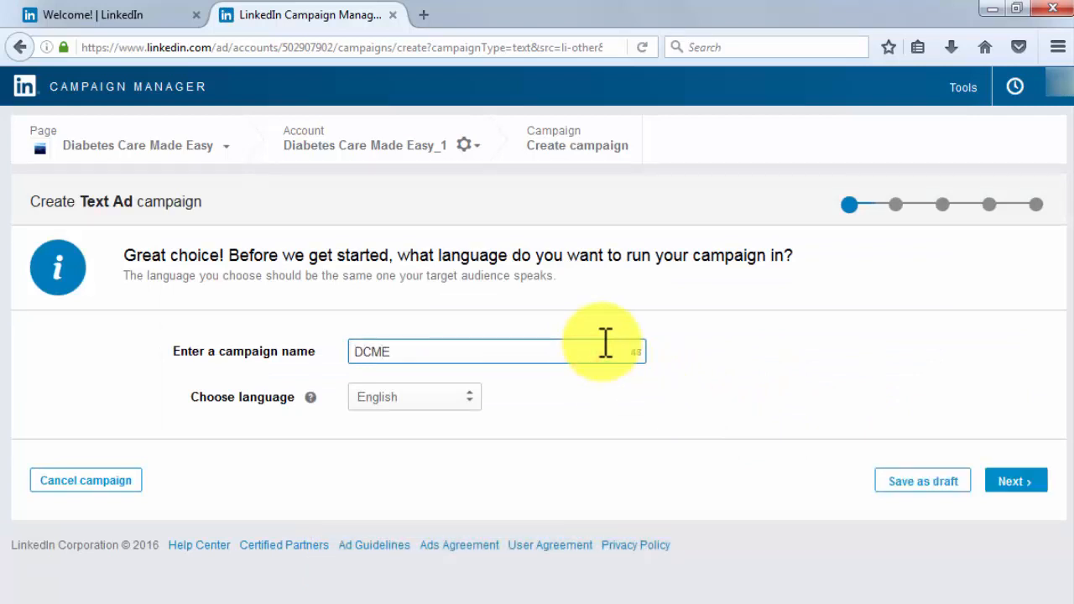
{"action": "type", "text": " first text ad"}
{"action": "left_click", "coordinate": [467, 402]}
{"action": "left_click", "coordinate": [468, 402]}
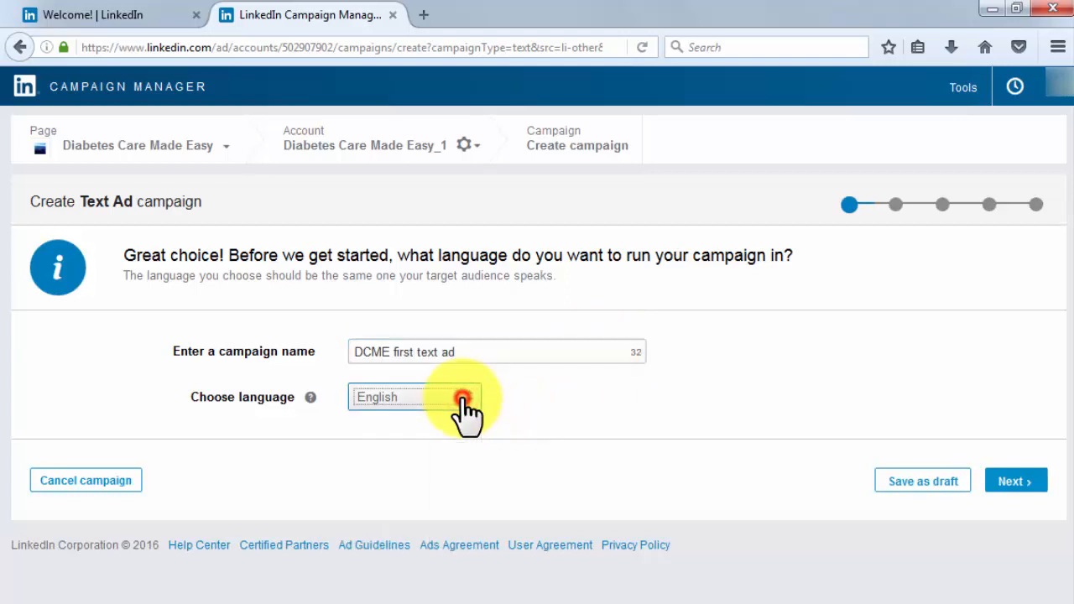
{"action": "left_click", "coordinate": [1017, 486]}
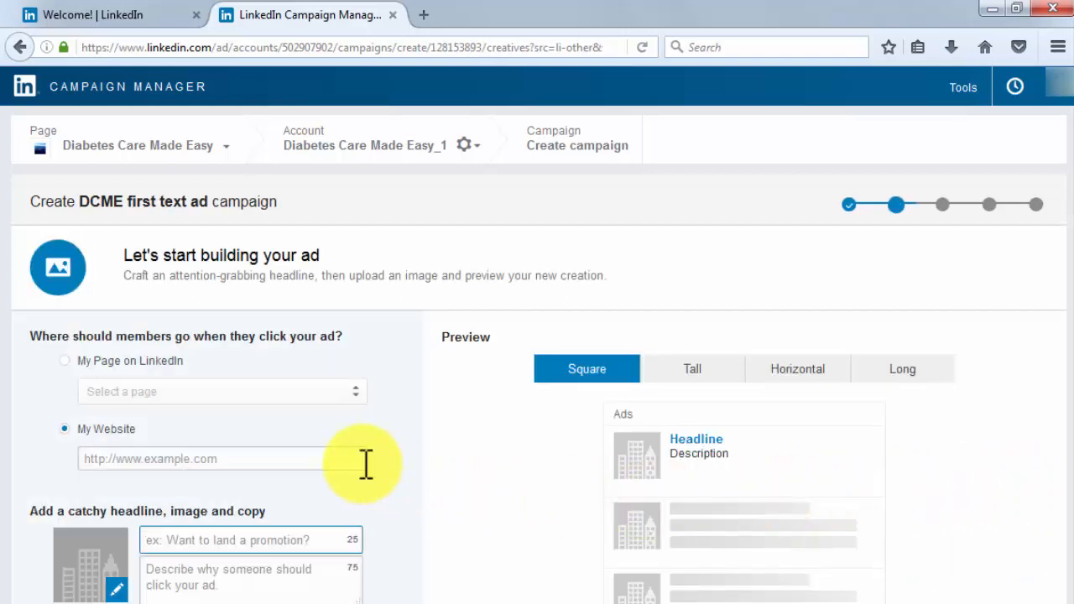
- Link the ad to Diabetes Care Made Easy's Company Page, with headline "How to: blood-sugar" and description "Learn how to measure your blood-sugar levels in the morning"
{"action": "left_click", "coordinate": [65, 360]}
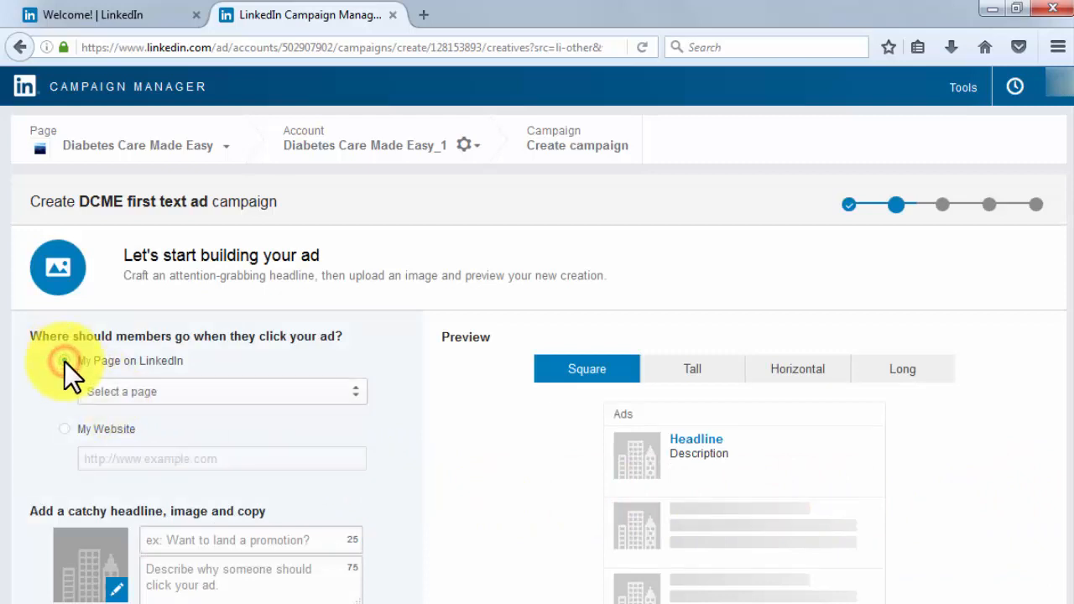
{"action": "left_click", "coordinate": [172, 393]}
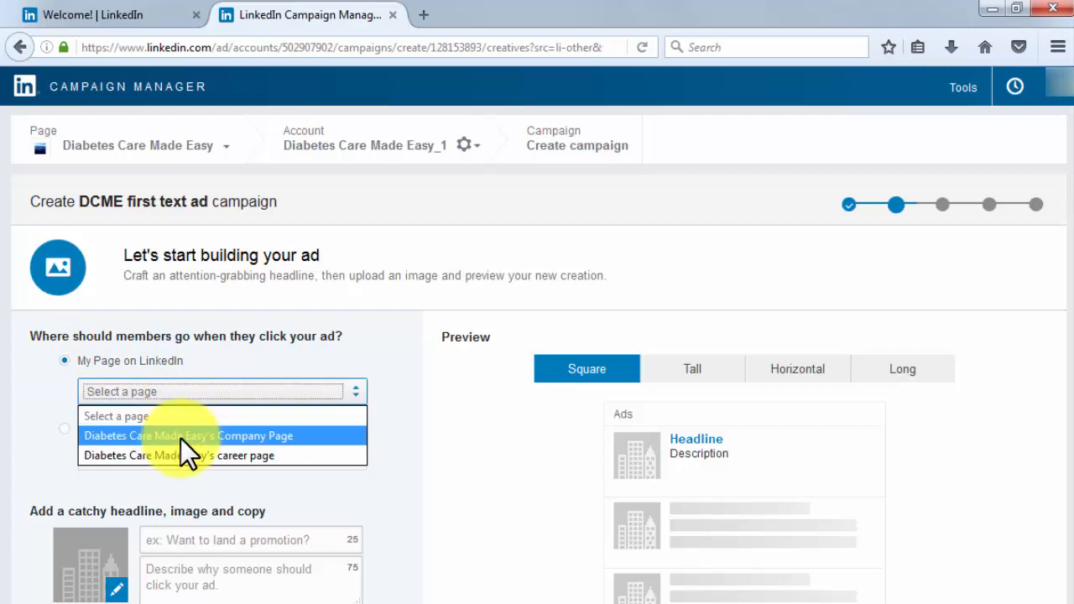
{"action": "left_click", "coordinate": [181, 436]}
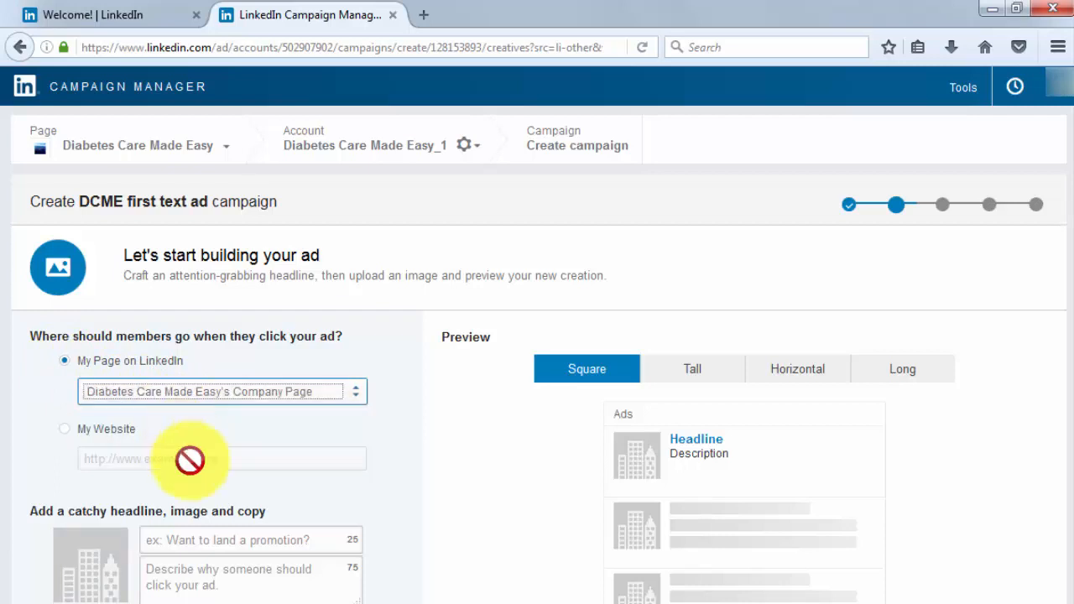
{"action": "left_click", "coordinate": [196, 535]}
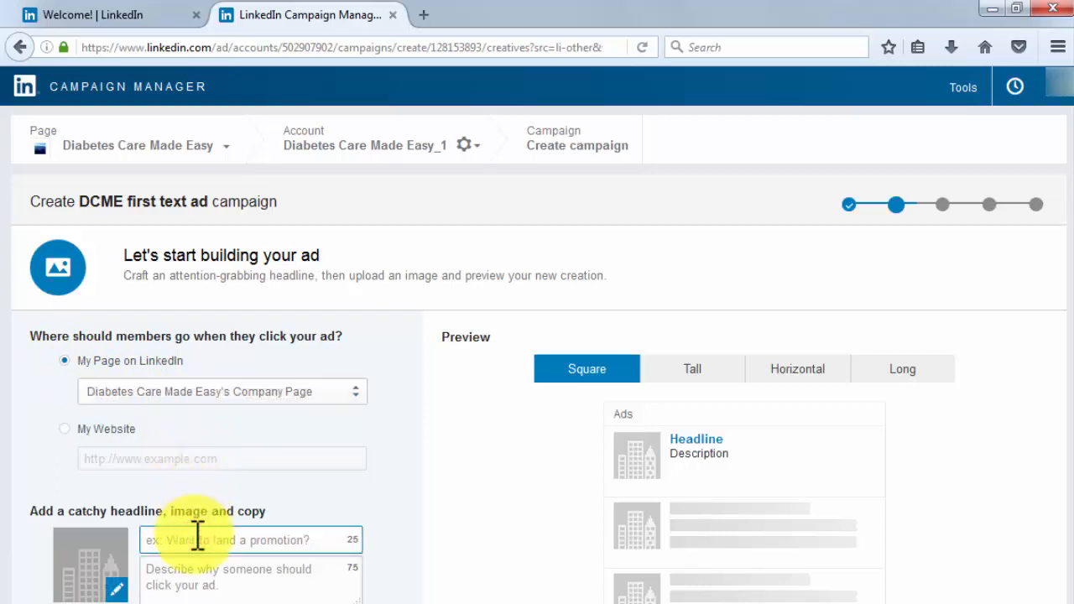
{"action": "type", "text": "How to: blood-sugar"}
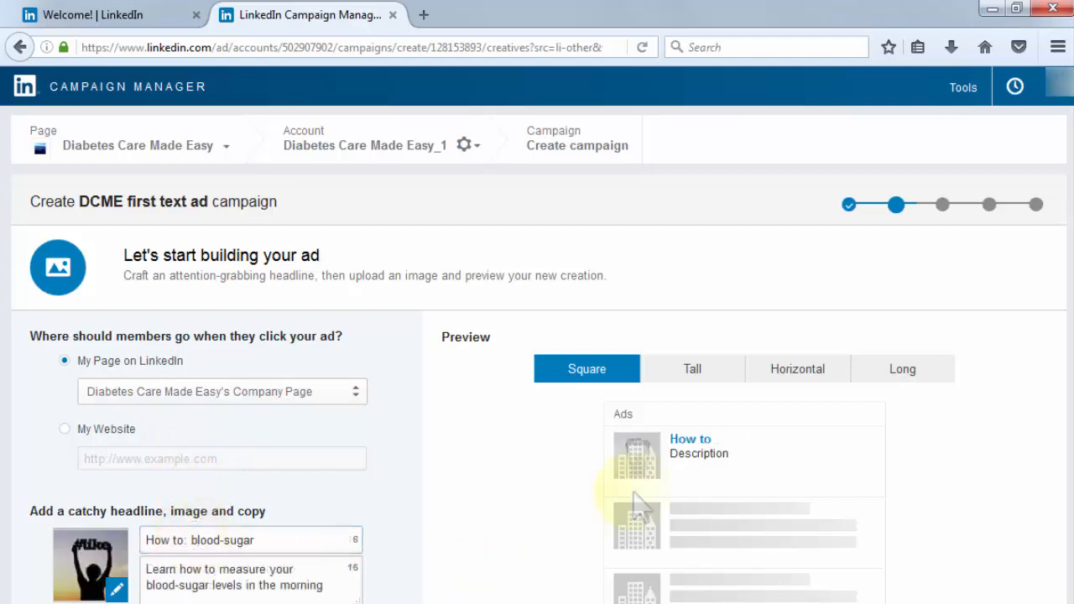
- Preview the ad in the horizontal, long and tall formats, save it, and continue to audience targeting
{"action": "left_click", "coordinate": [787, 384]}
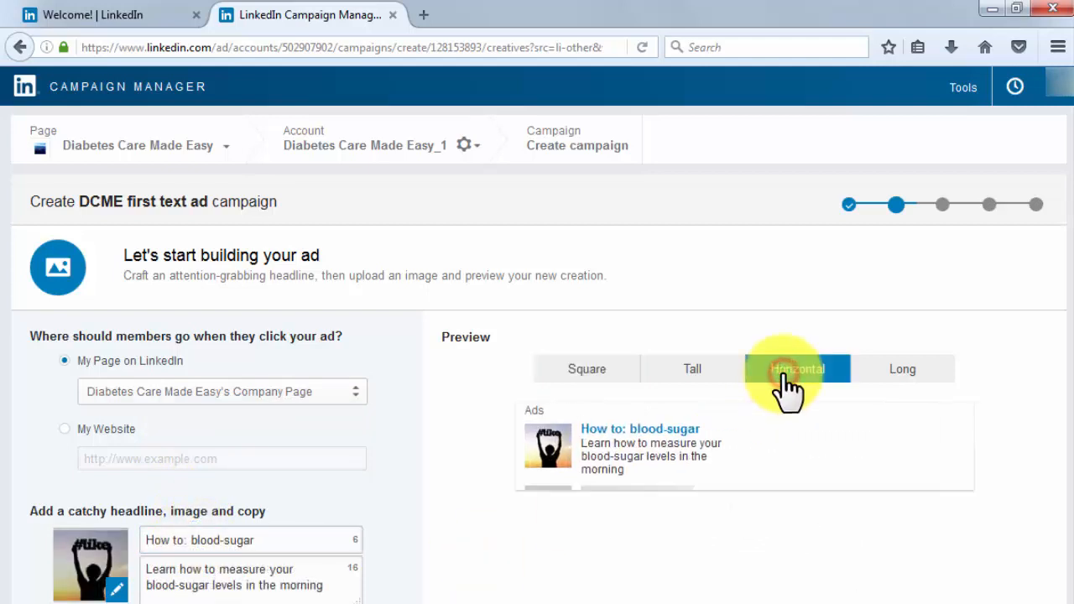
{"action": "left_click", "coordinate": [920, 371]}
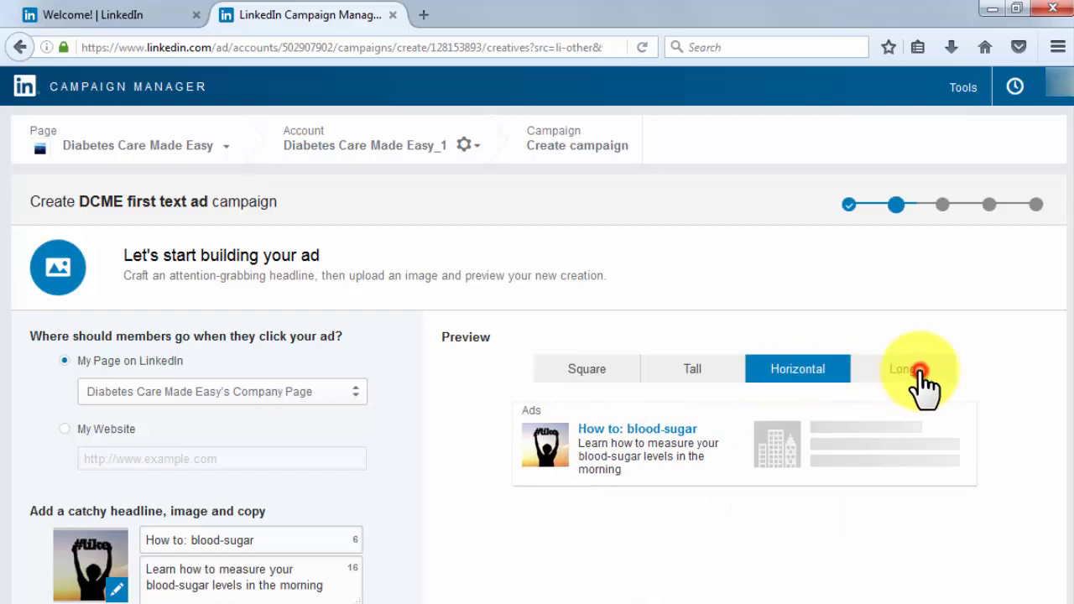
{"action": "left_click", "coordinate": [700, 381]}
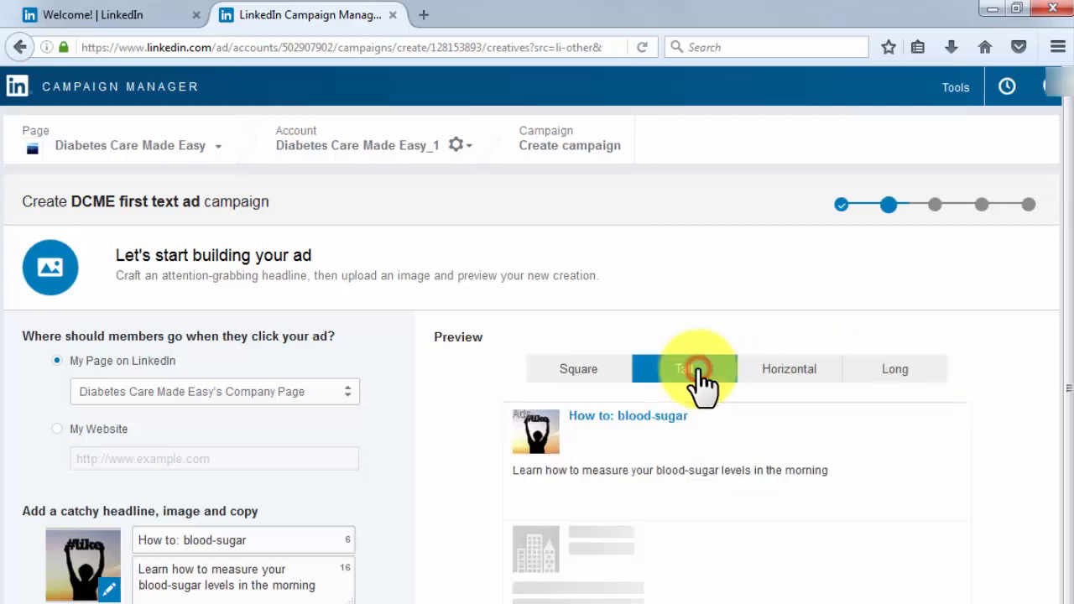
{"action": "left_click", "coordinate": [792, 377]}
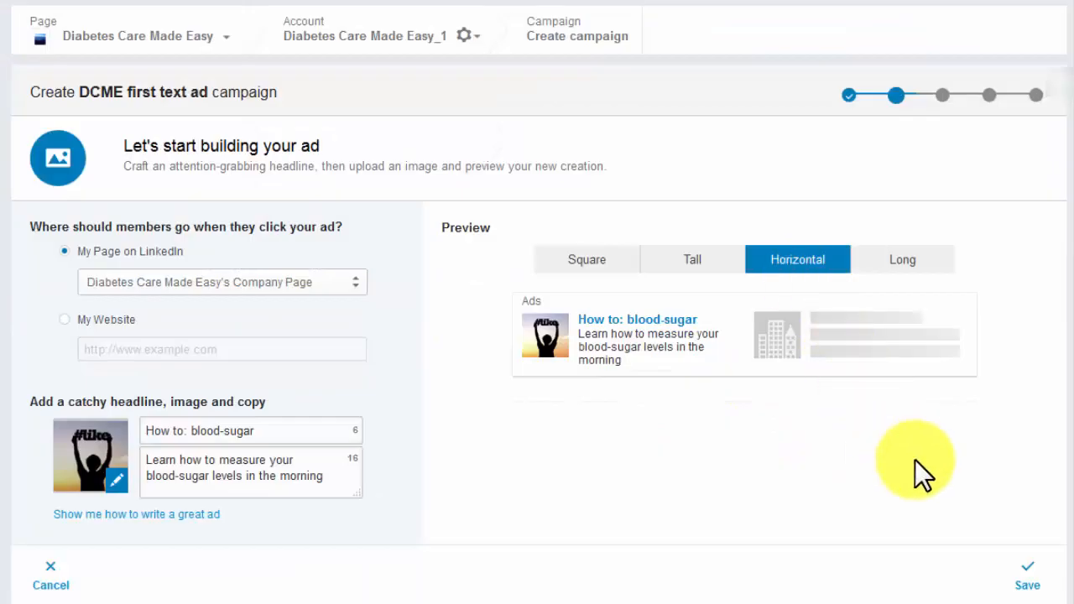
{"action": "left_click", "coordinate": [1027, 567]}
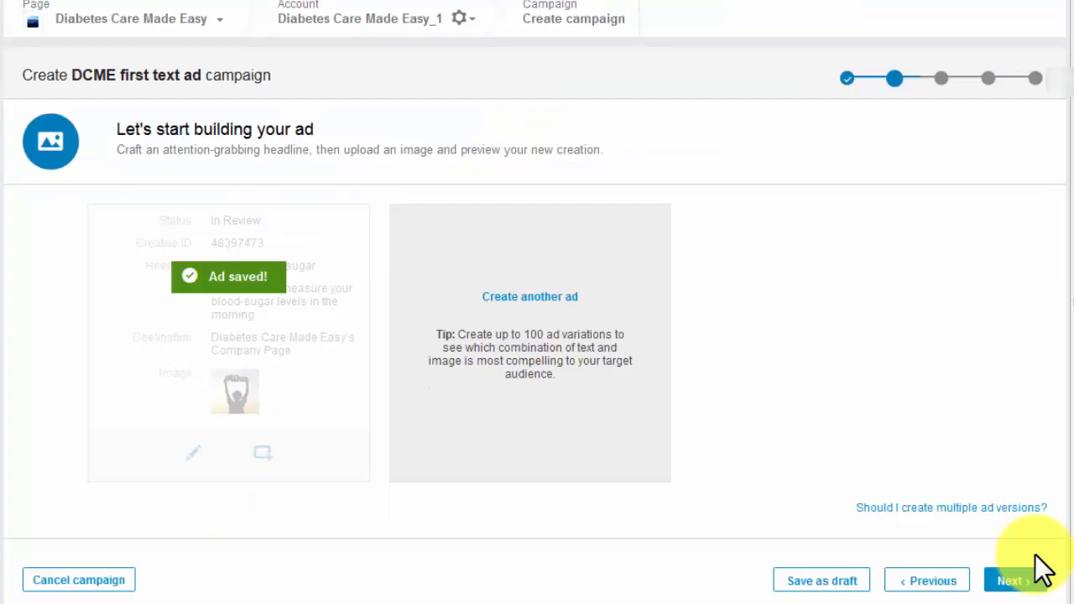
{"action": "left_click", "coordinate": [1015, 580]}
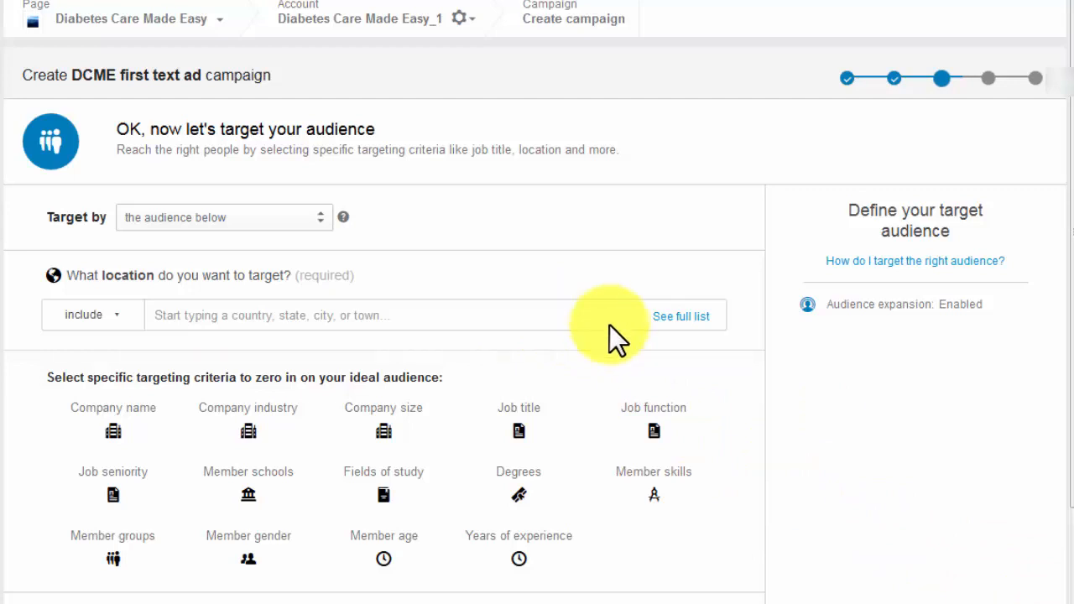
- Include Canada and Texas as target locations and check the include/exclude choice, leaving it on include
{"action": "left_click", "coordinate": [333, 317]}
{"action": "type", "text": "canada"}
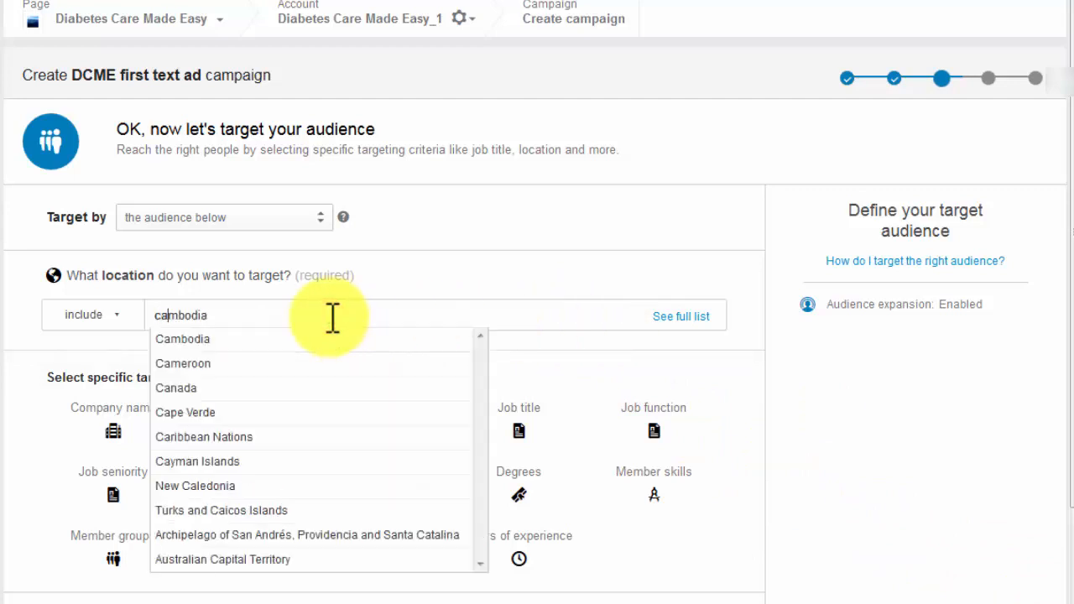
{"action": "left_click", "coordinate": [326, 461]}
{"action": "type", "text": "texas"}
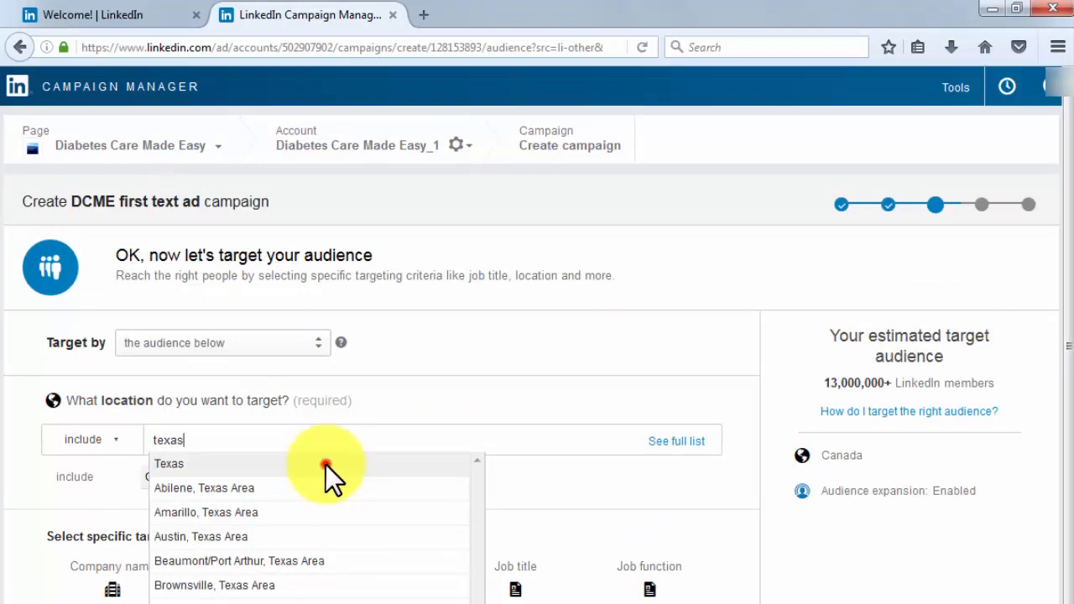
{"action": "left_click", "coordinate": [325, 465]}
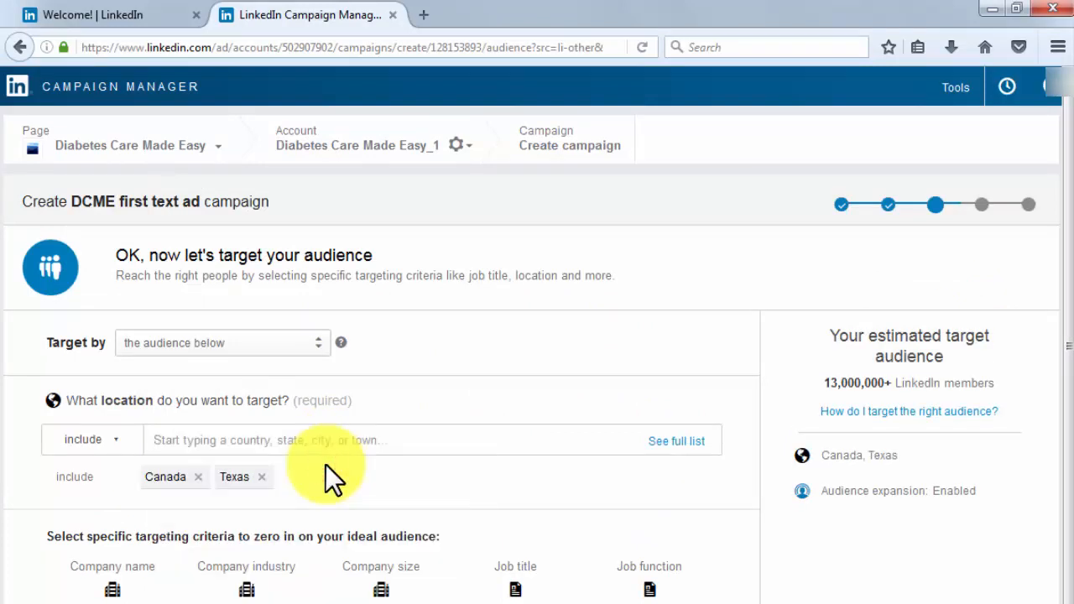
{"action": "left_click", "coordinate": [115, 443]}
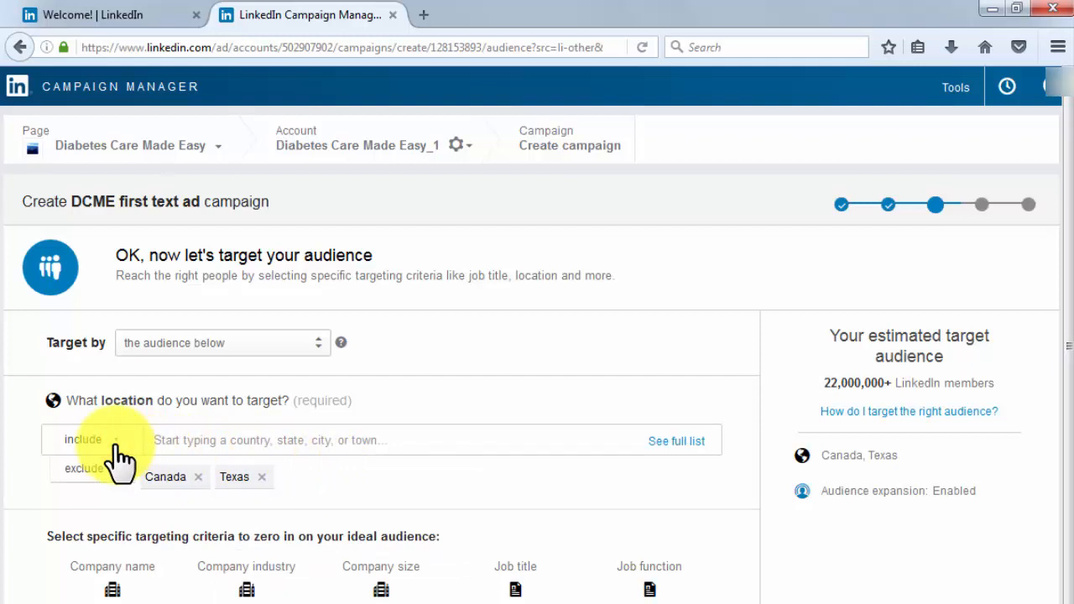
{"action": "left_click", "coordinate": [117, 445]}
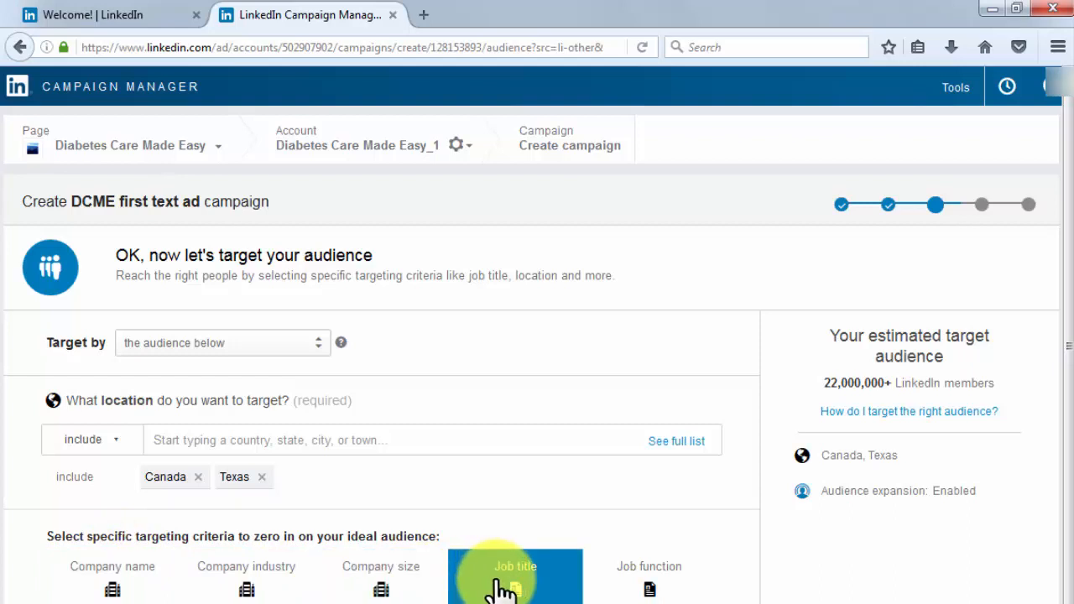
- Target the member skill IT Service Management, leave Audience Expansion enabled, and continue to the bid and budget settings
{"action": "left_click", "coordinate": [645, 603]}
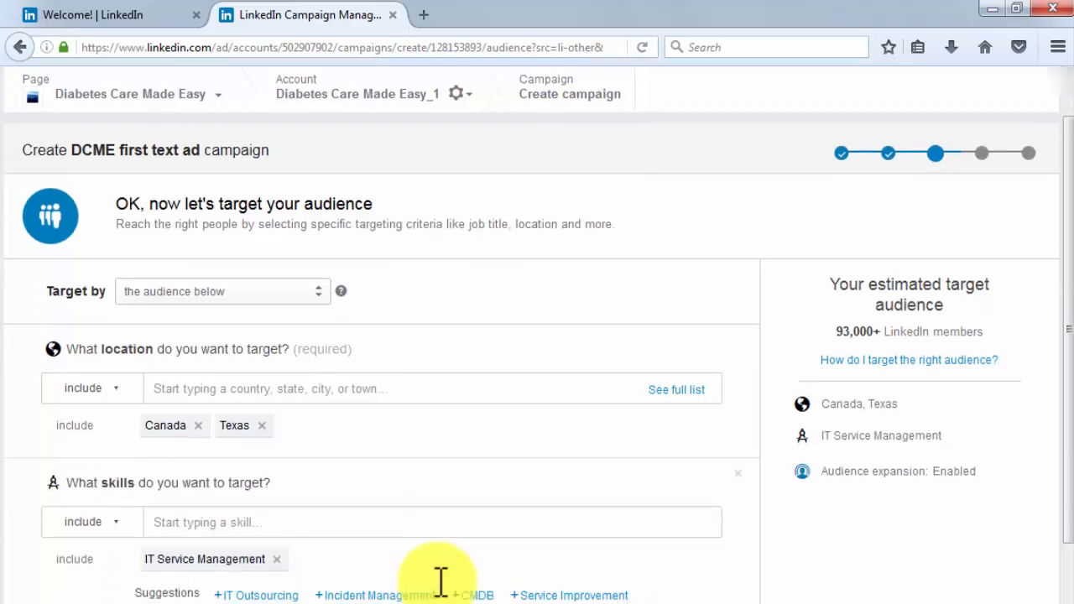
{"action": "scroll", "coordinate": [440, 584], "scroll_direction": "down", "scroll_amount": 5}
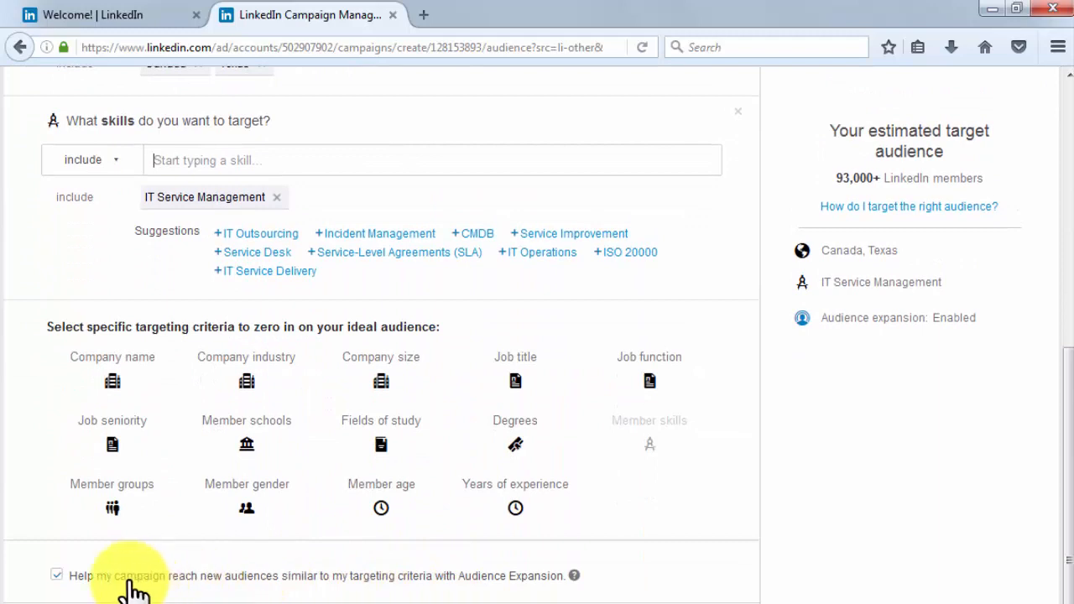
{"action": "left_click", "coordinate": [56, 575]}
{"action": "left_click", "coordinate": [56, 575]}
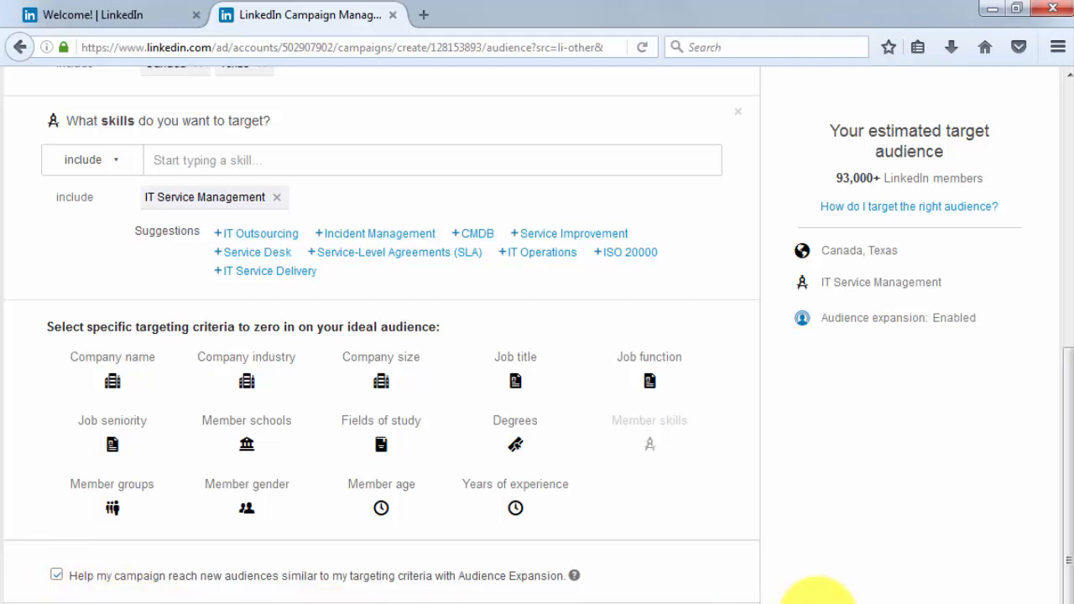
{"action": "scroll", "coordinate": [923, 591], "scroll_direction": "down", "scroll_amount": 3}
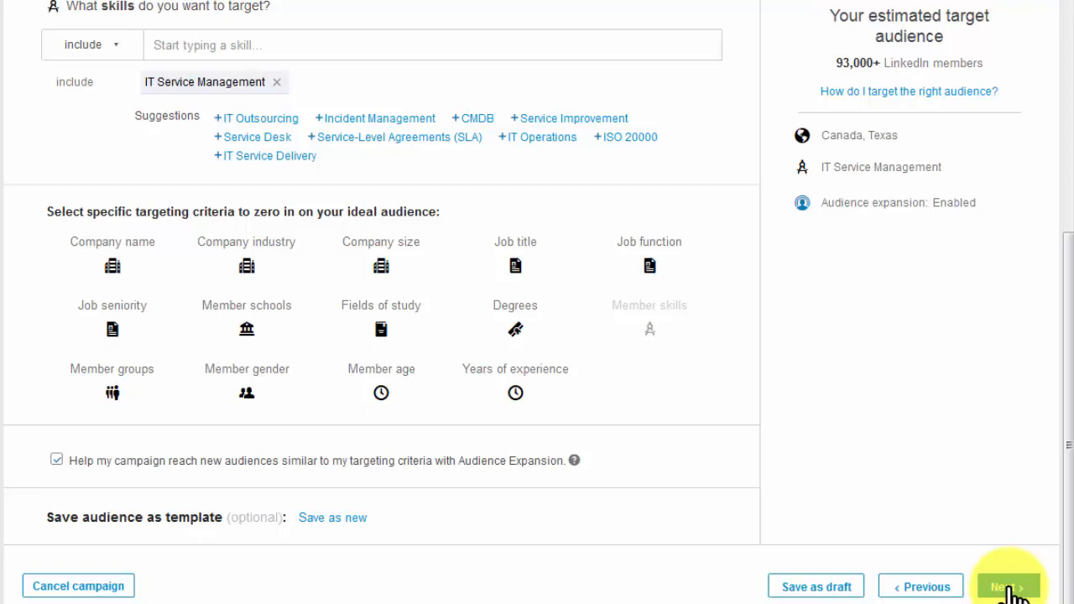
{"action": "left_click", "coordinate": [1012, 589]}
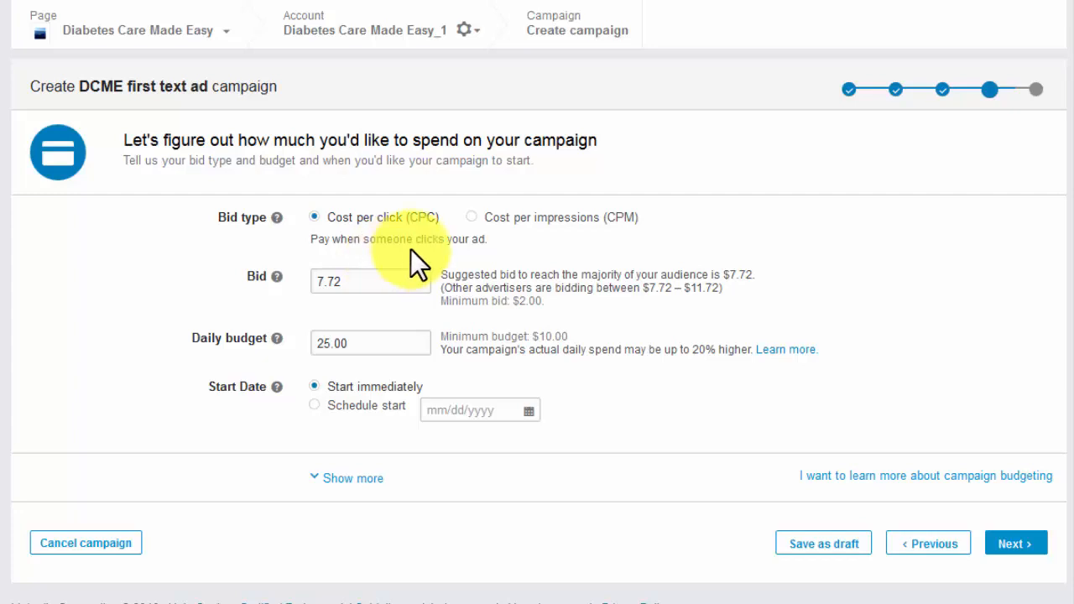
- Check the cost-per-impressions bid type, keep cost per click, and set the bid to 8.00 and the daily budget to 30.00
{"action": "left_click", "coordinate": [474, 218]}
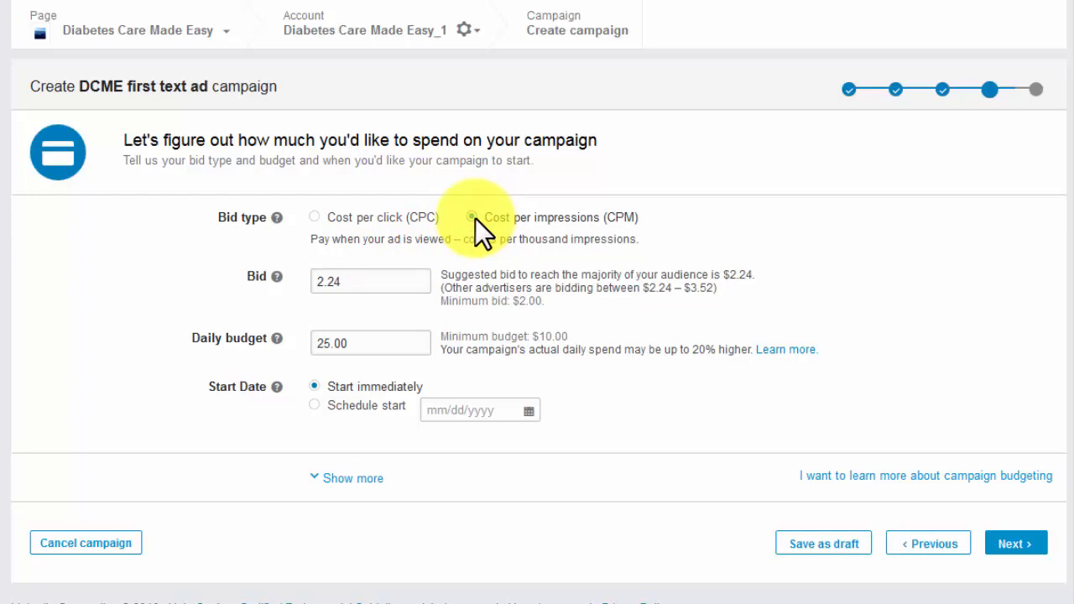
{"action": "left_click", "coordinate": [312, 217]}
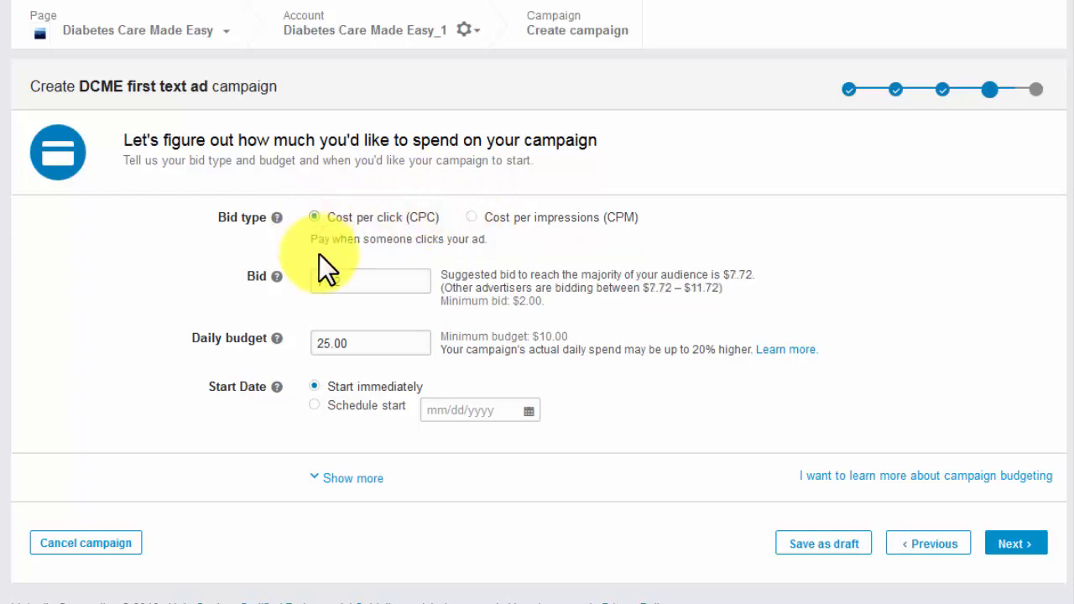
{"action": "left_click_drag", "start_coordinate": [338, 280], "coordinate": [314, 281]}
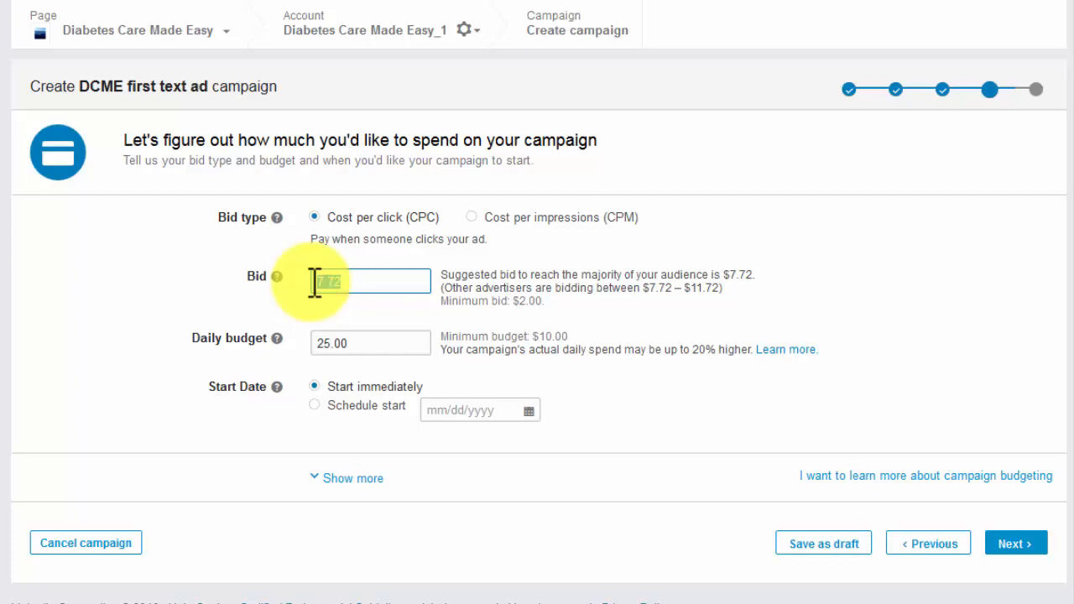
{"action": "type", "text": "8"}
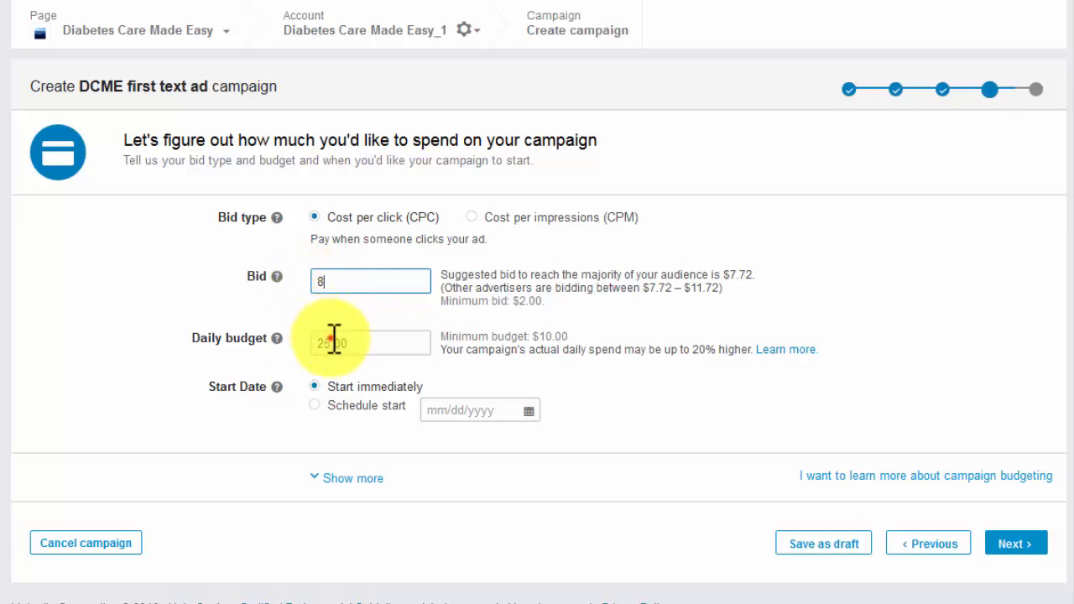
{"action": "left_click_drag", "start_coordinate": [335, 342], "coordinate": [320, 342]}
{"action": "type", "text": "30"}
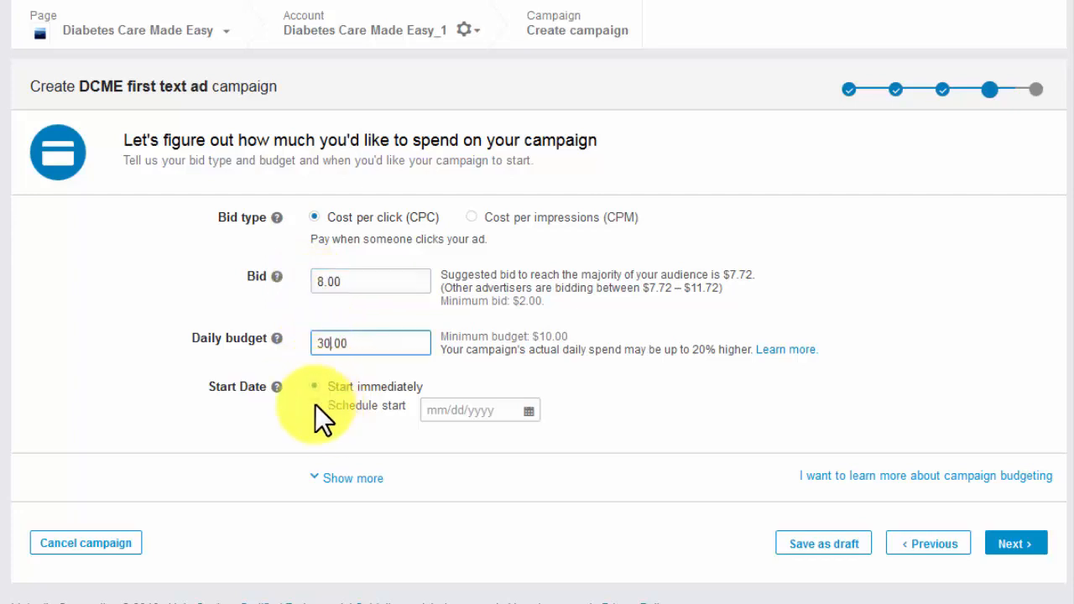
- Check the scheduled start option, leave the campaign set to start immediately, and continue to the payment details
{"action": "left_click", "coordinate": [314, 406]}
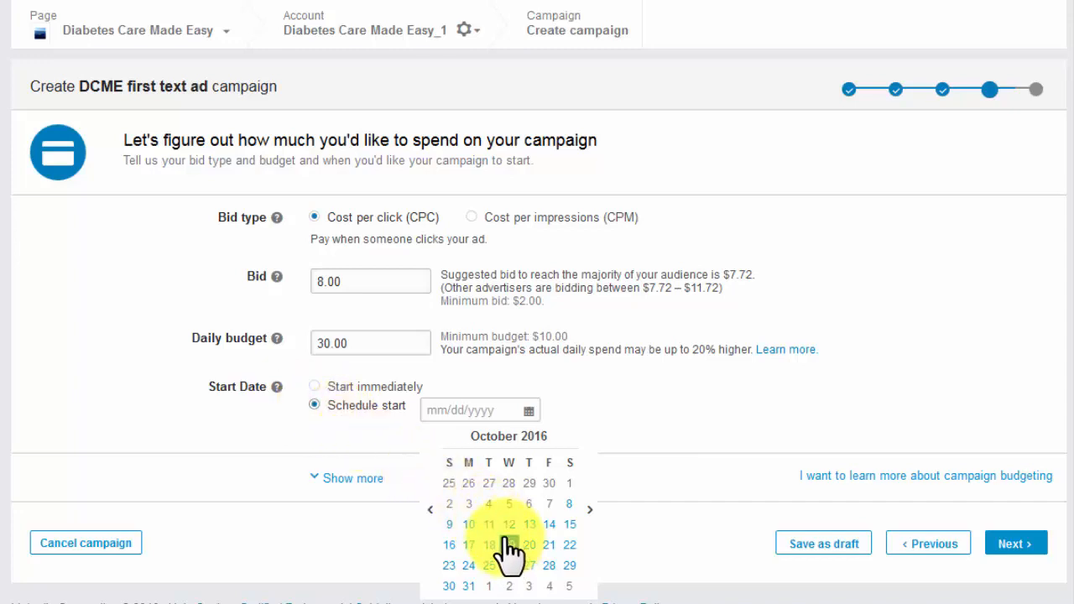
{"action": "left_click", "coordinate": [317, 386]}
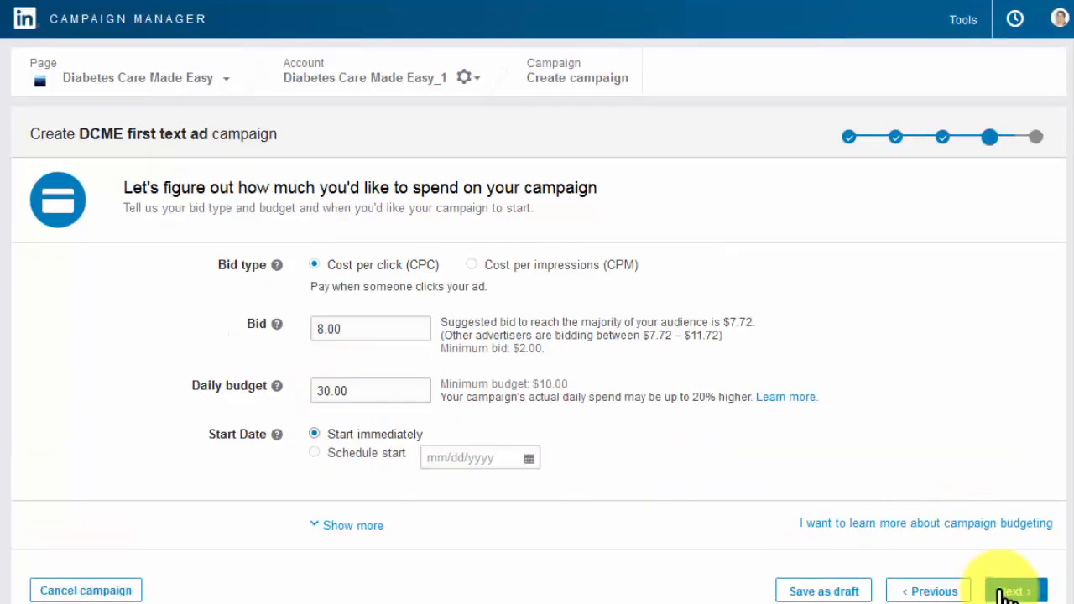
{"action": "left_click", "coordinate": [1010, 591]}
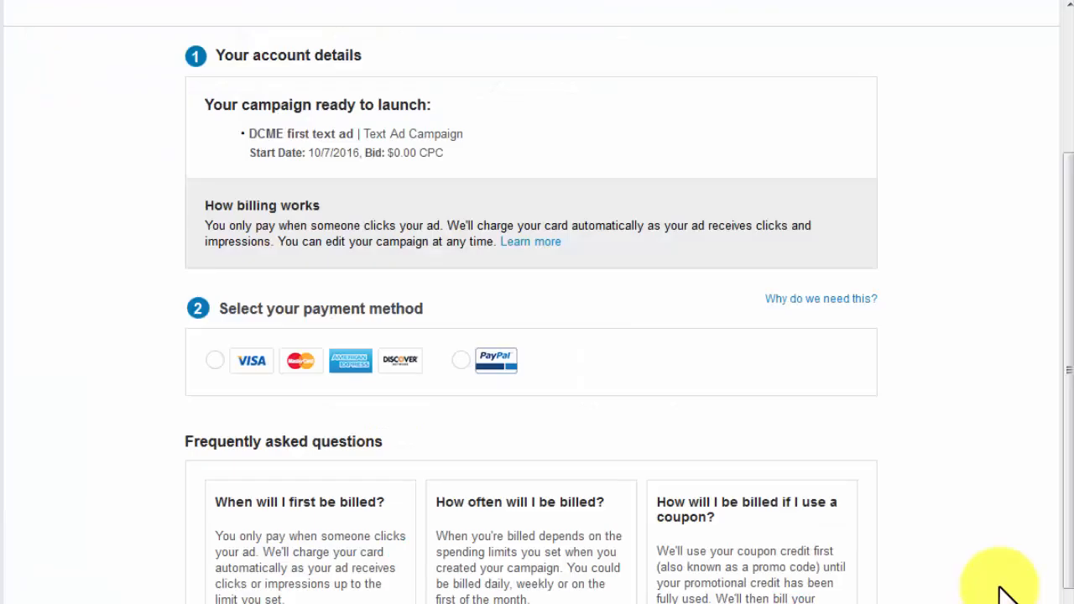
- Check the PayPal payment option, then choose credit card as the payment method
{"action": "left_click", "coordinate": [458, 361]}
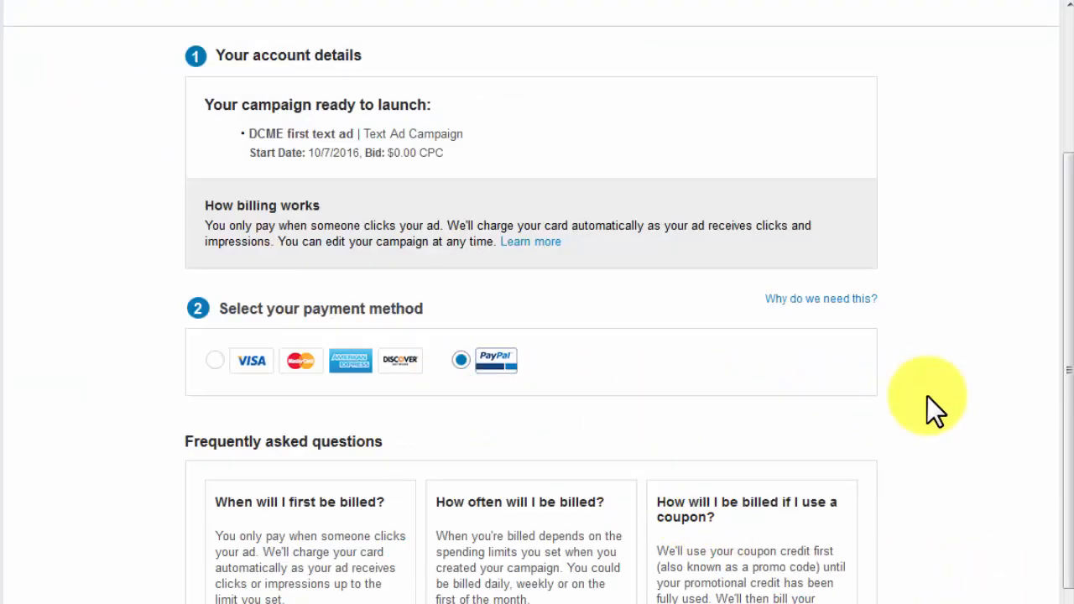
{"action": "scroll", "coordinate": [927, 396], "scroll_direction": "down", "scroll_amount": 1}
{"action": "scroll", "coordinate": [927, 396], "scroll_direction": "up", "scroll_amount": 1}
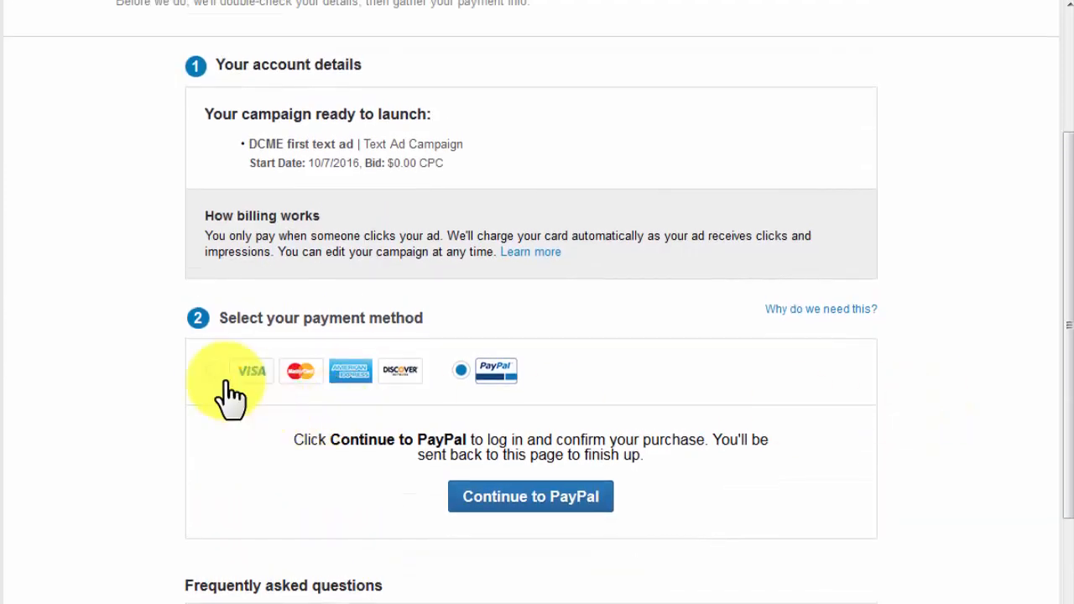
{"action": "left_click", "coordinate": [215, 372]}
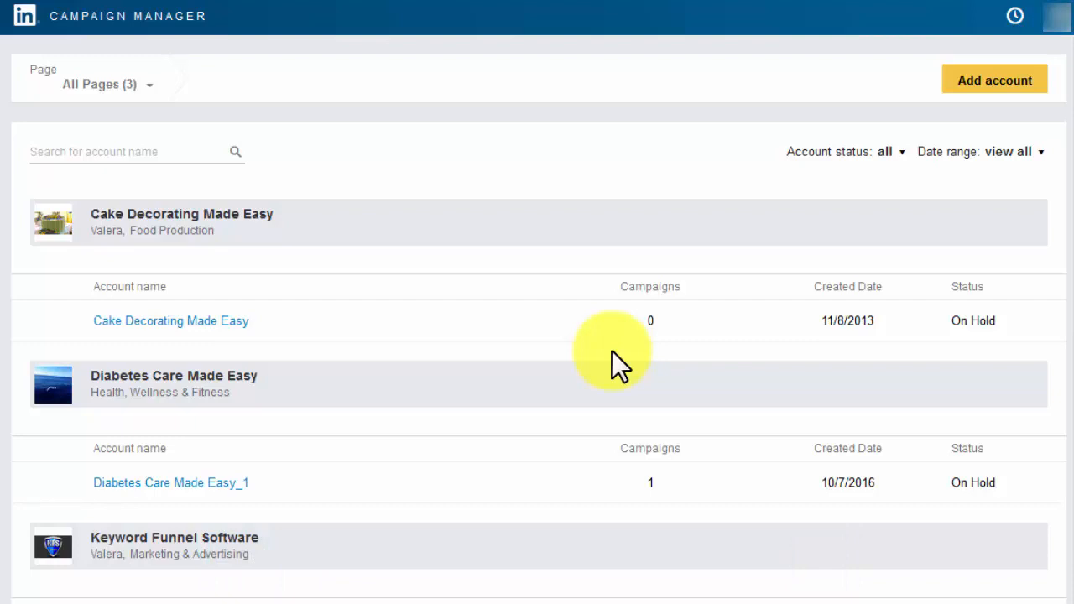
- Open the Diabetes Care Made Easy_1 ad account and its DCME first text ad campaign
{"action": "left_click", "coordinate": [206, 488]}
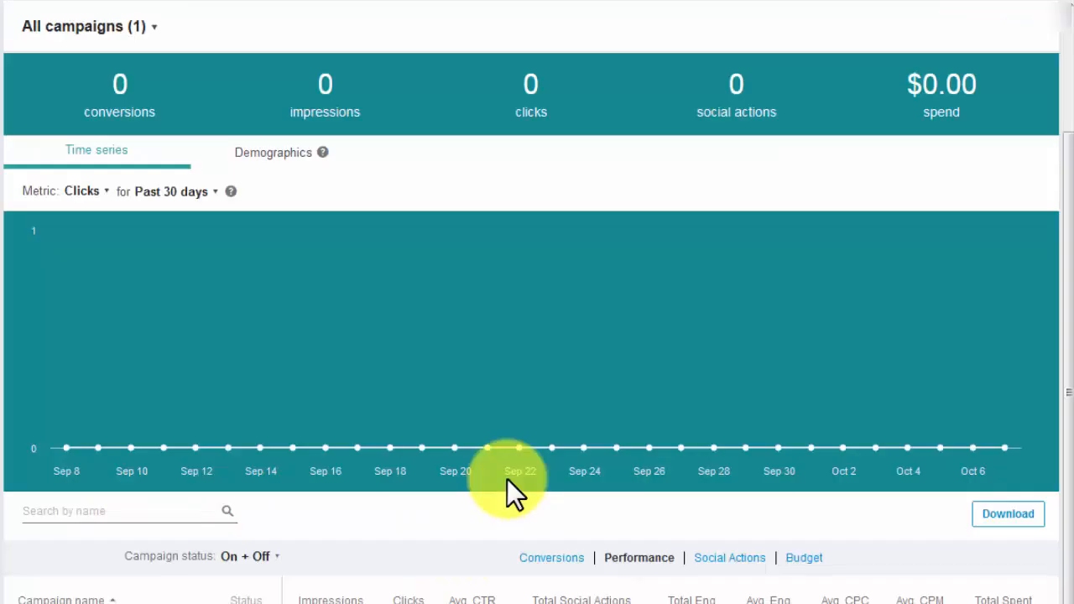
{"action": "scroll", "coordinate": [507, 487], "scroll_direction": "down", "scroll_amount": 1}
{"action": "scroll", "coordinate": [206, 440], "scroll_direction": "down", "scroll_amount": 1}
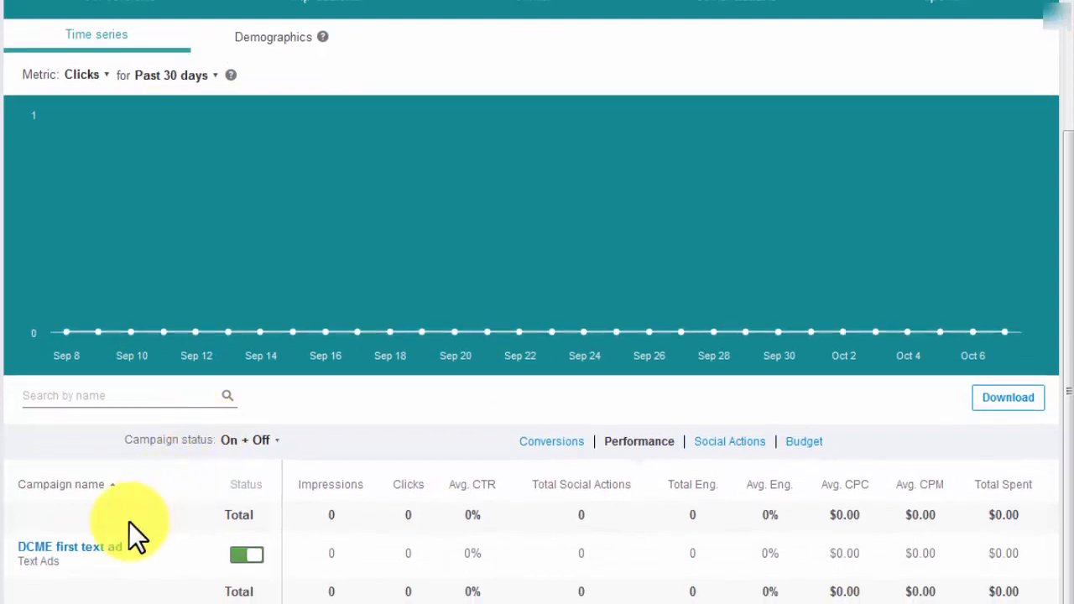
{"action": "left_click", "coordinate": [94, 557]}
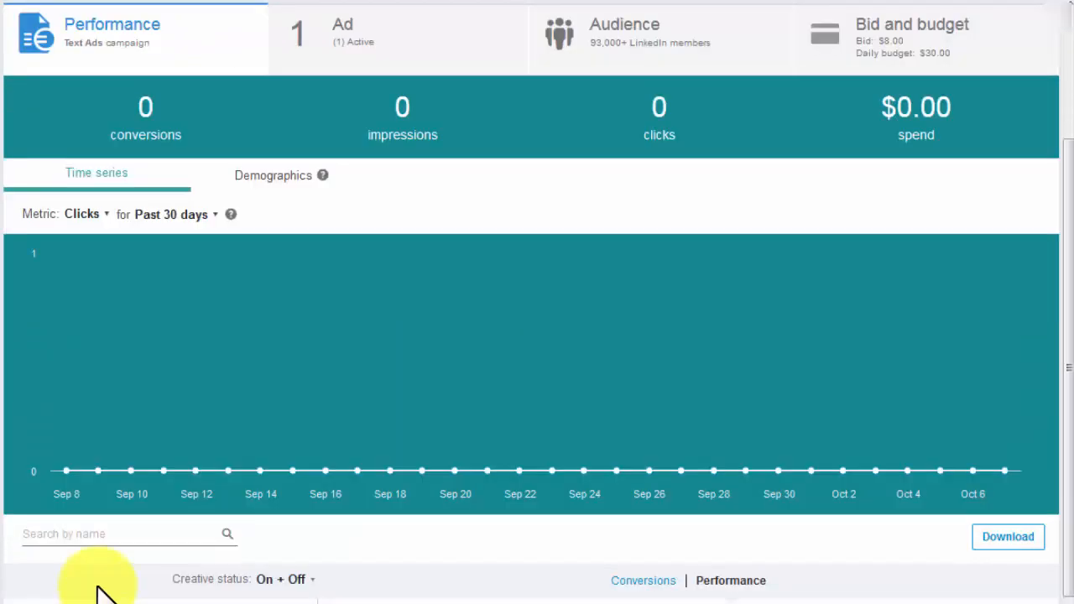
- Edit the campaign's existing ad, check the LinkedIn page choices, and set its destination to the website diabetescaremadeeasy.com
{"action": "left_click", "coordinate": [373, 59]}
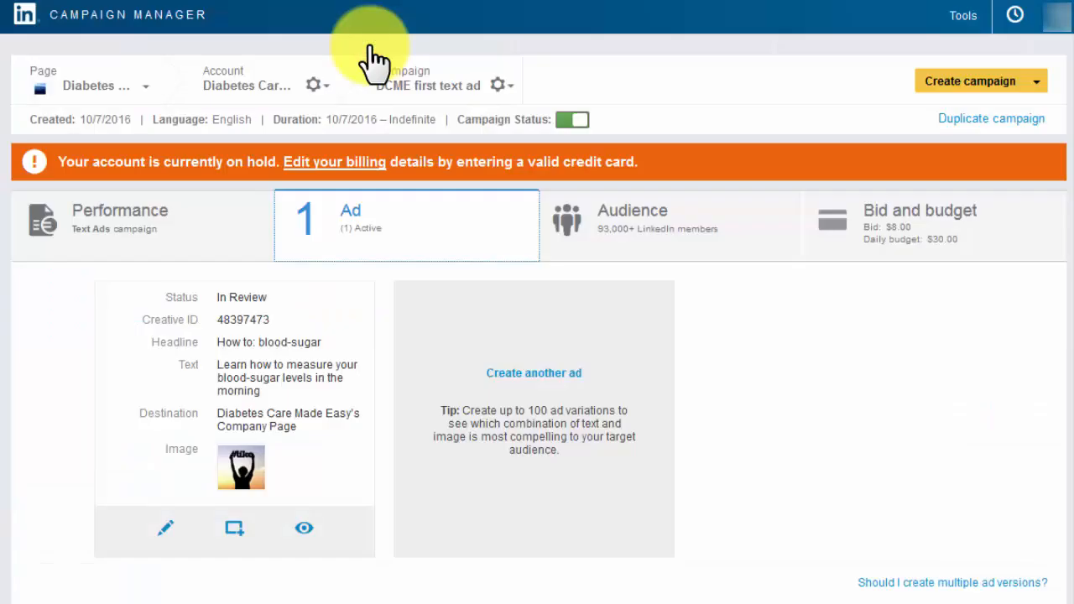
{"action": "left_click", "coordinate": [166, 528]}
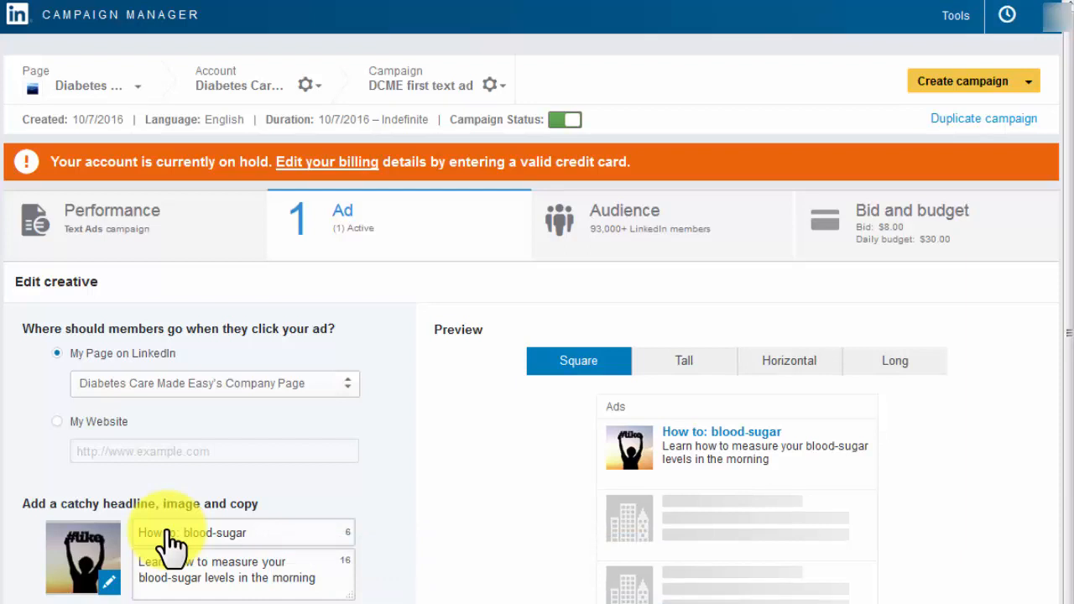
{"action": "scroll", "coordinate": [168, 537], "scroll_direction": "down", "scroll_amount": 1}
{"action": "left_click", "coordinate": [108, 334]}
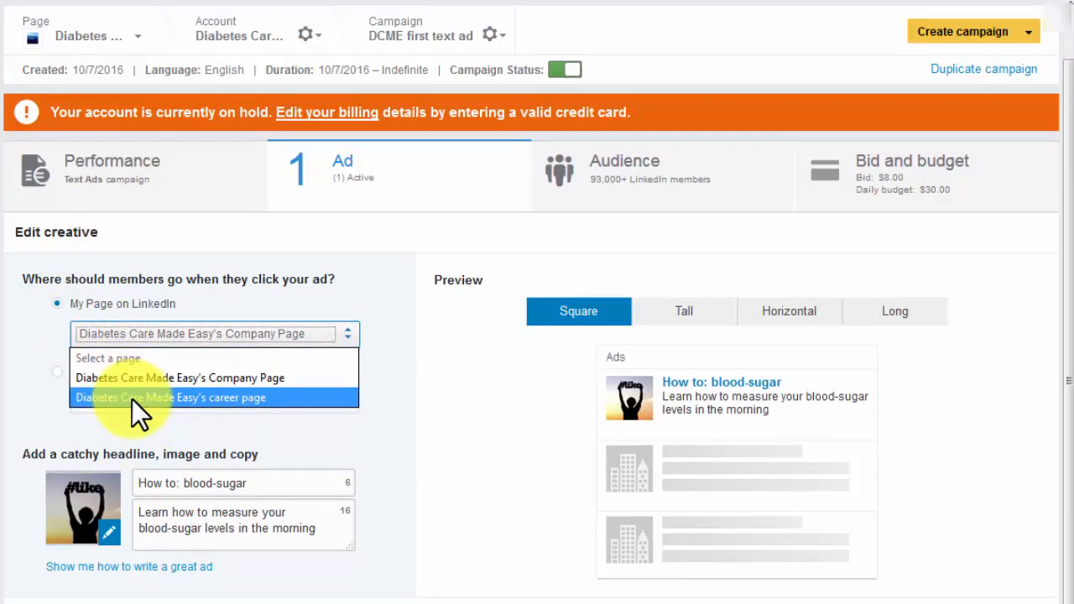
{"action": "left_click", "coordinate": [134, 335]}
{"action": "left_click", "coordinate": [58, 372]}
{"action": "left_click", "coordinate": [136, 401]}
{"action": "type", "text": "diabetescaremade"}
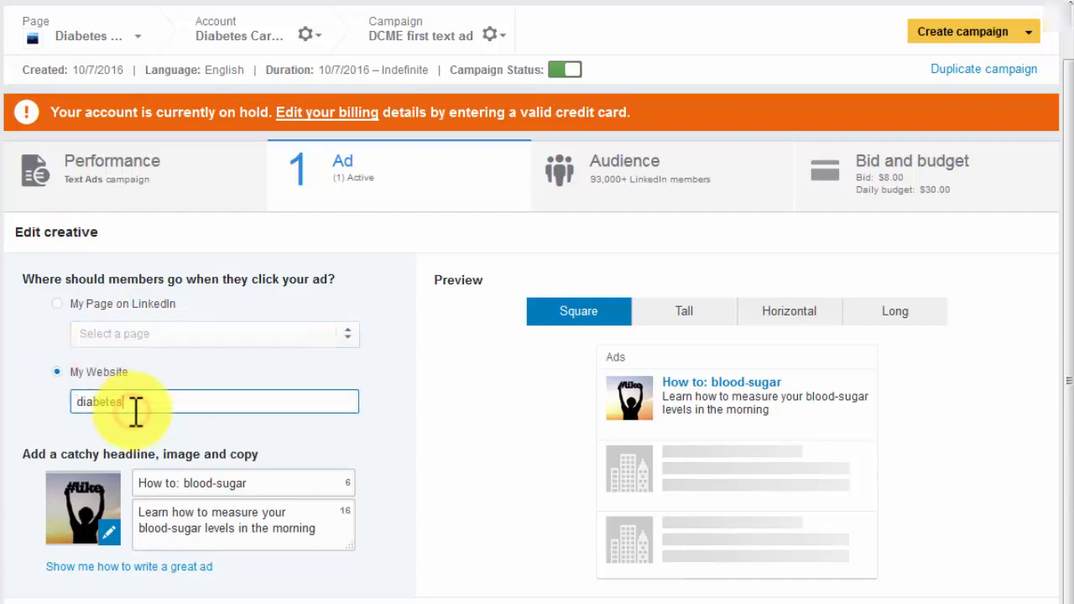
{"action": "type", "text": "easy.com"}
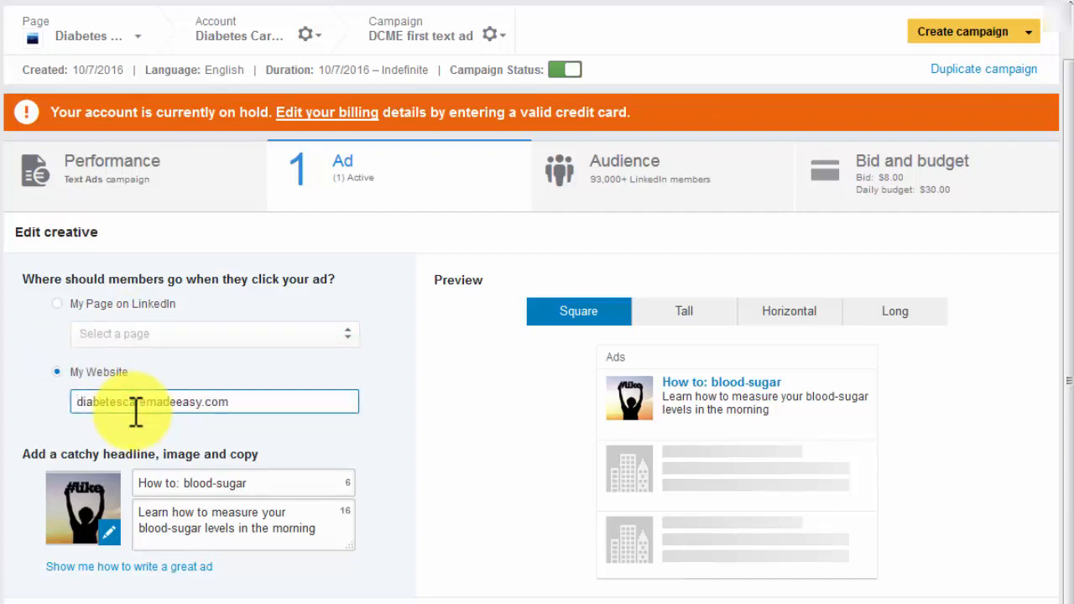